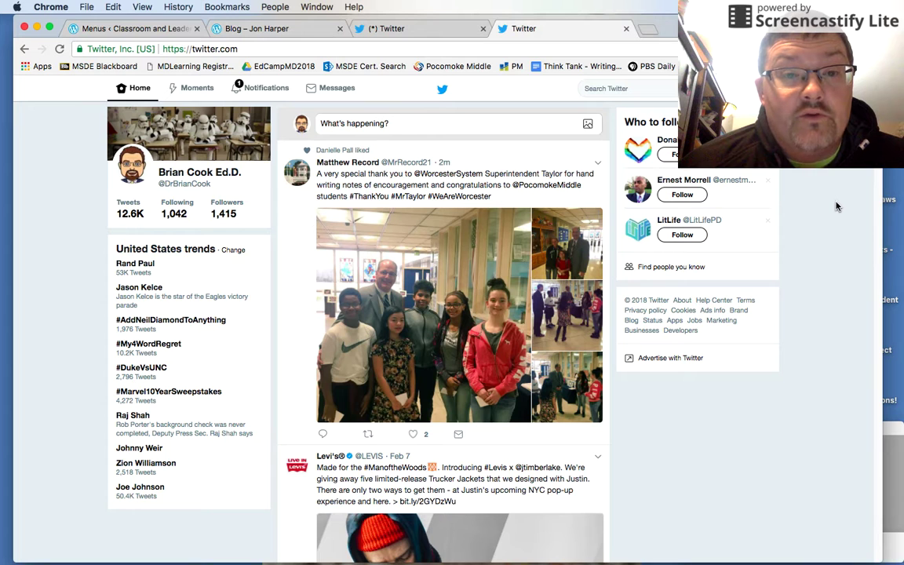
- Search Twitter for #mschat and show the Latest tweets for that hashtag
left_click(652, 90)
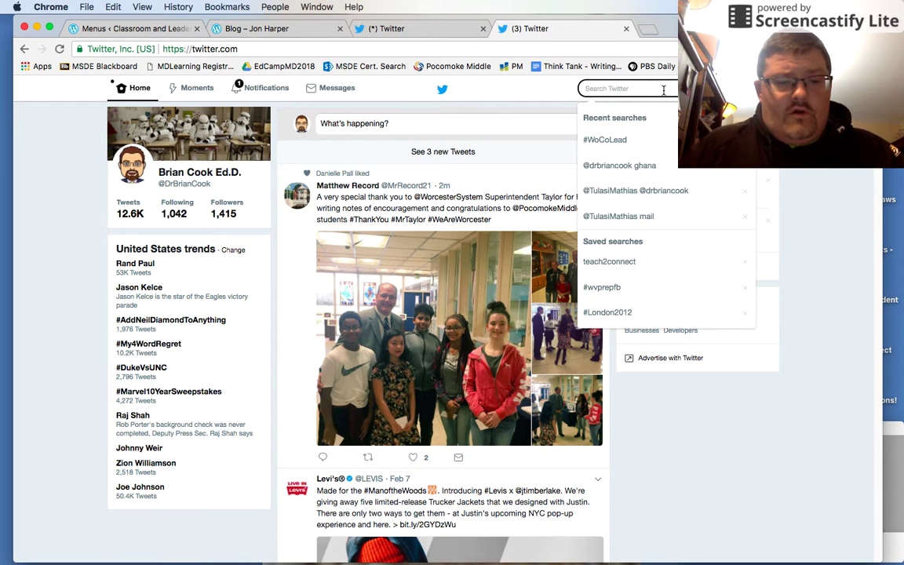
type("#ms")
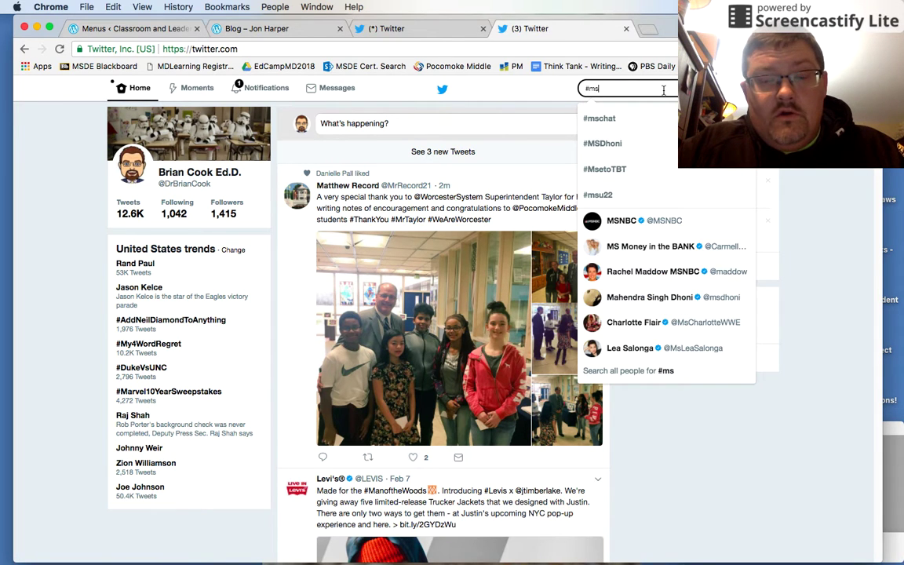
type("chat")
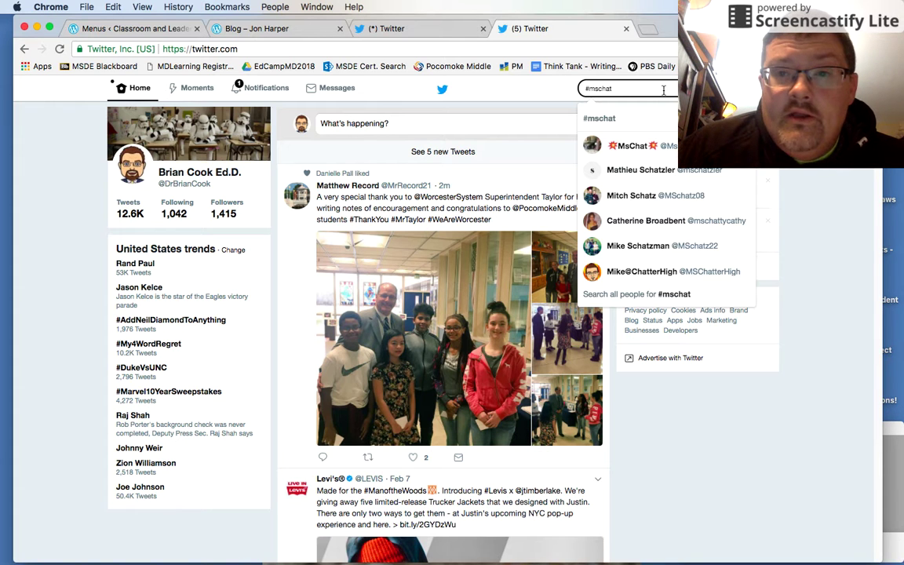
key("Return")
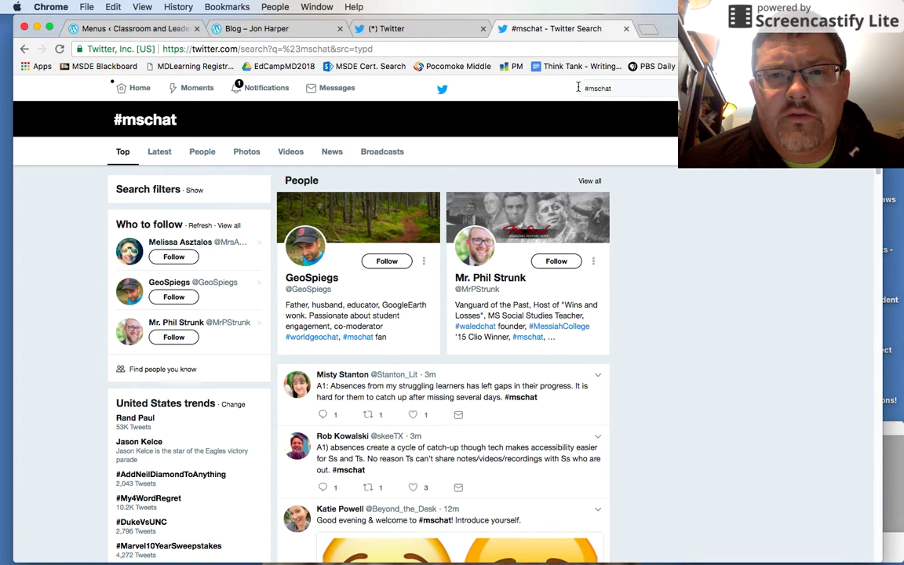
left_click(162, 158)
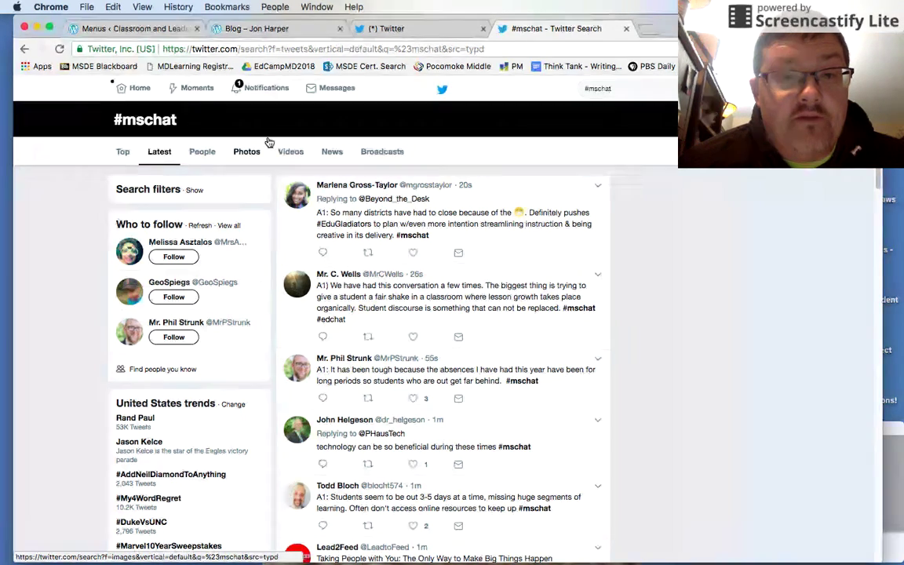
- Read through the latest #mschat tweets back to the moderator's Q1 post to see how questions and answers are labelled
scroll(398, 251, "down", 2)
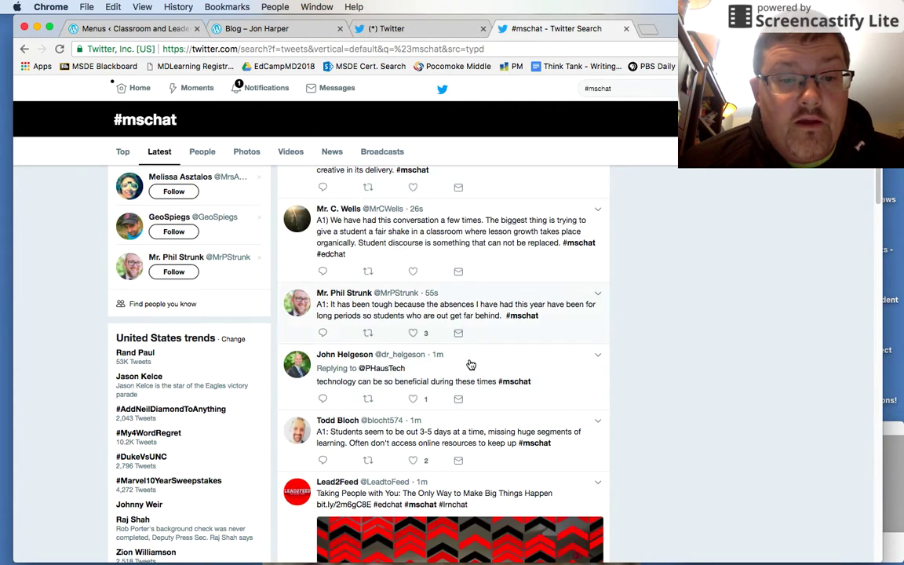
scroll(397, 426, "down", 1)
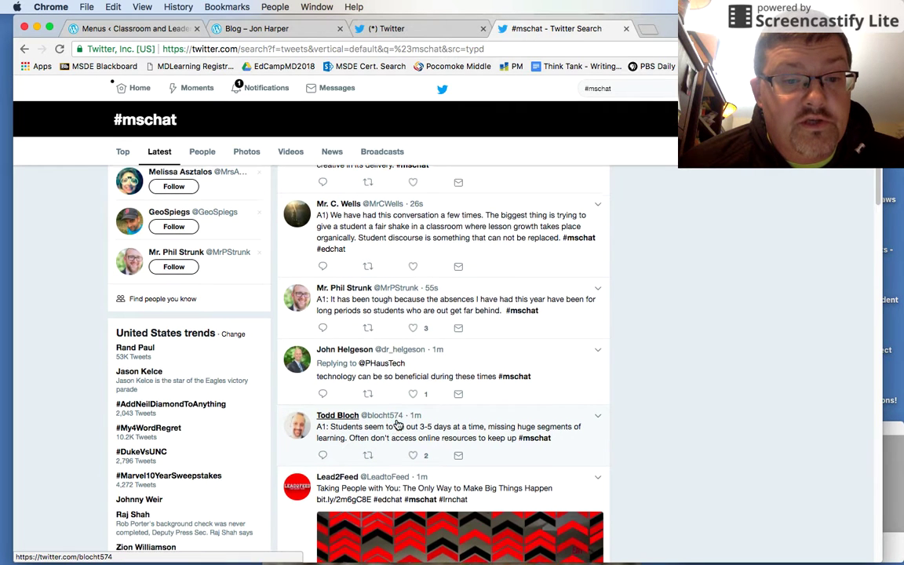
mouse_move(343, 394)
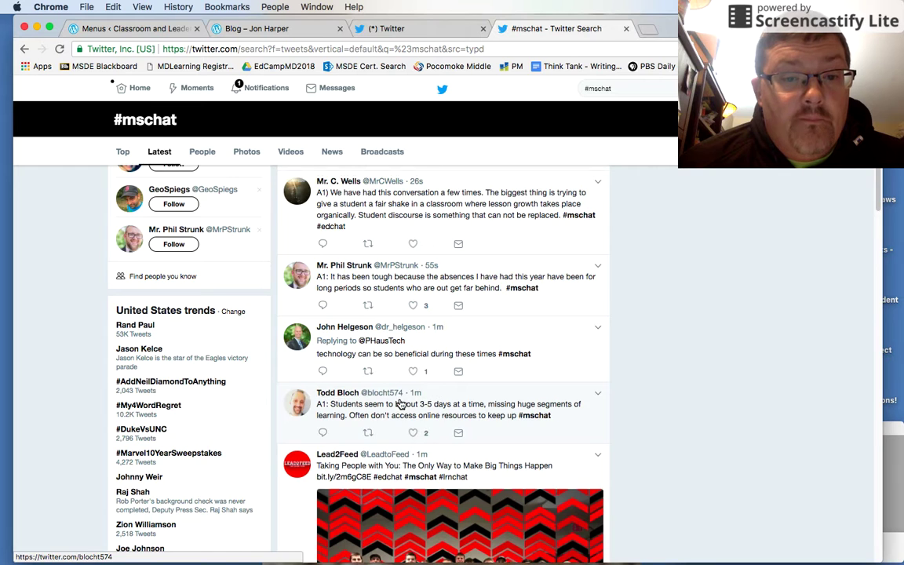
scroll(400, 404, "down", 5)
scroll(401, 405, "down", 5)
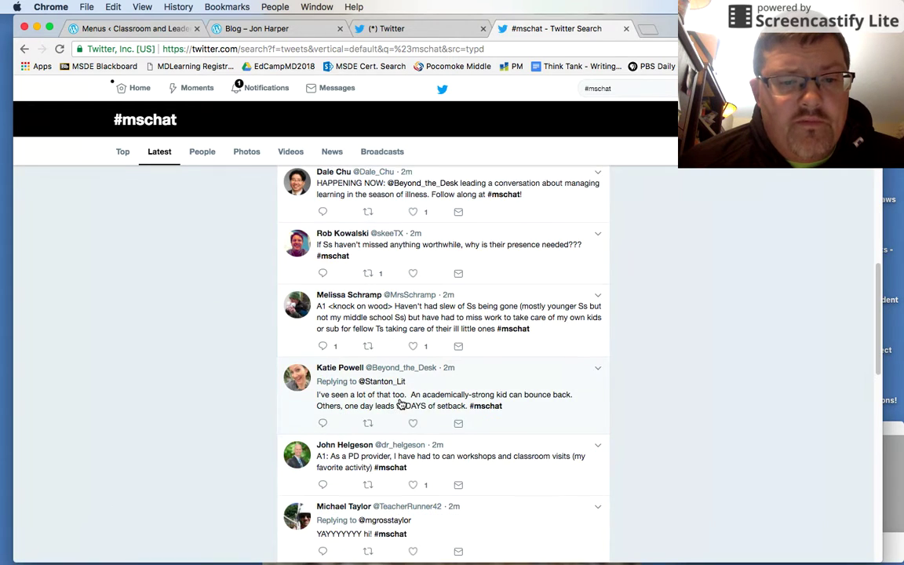
scroll(401, 405, "down", 4)
mouse_move(397, 404)
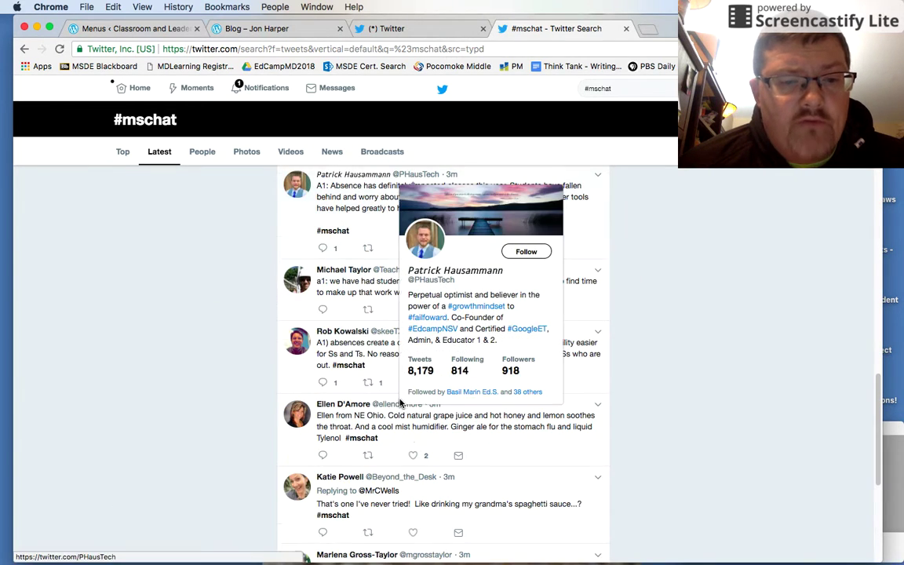
scroll(510, 429, "down", 5)
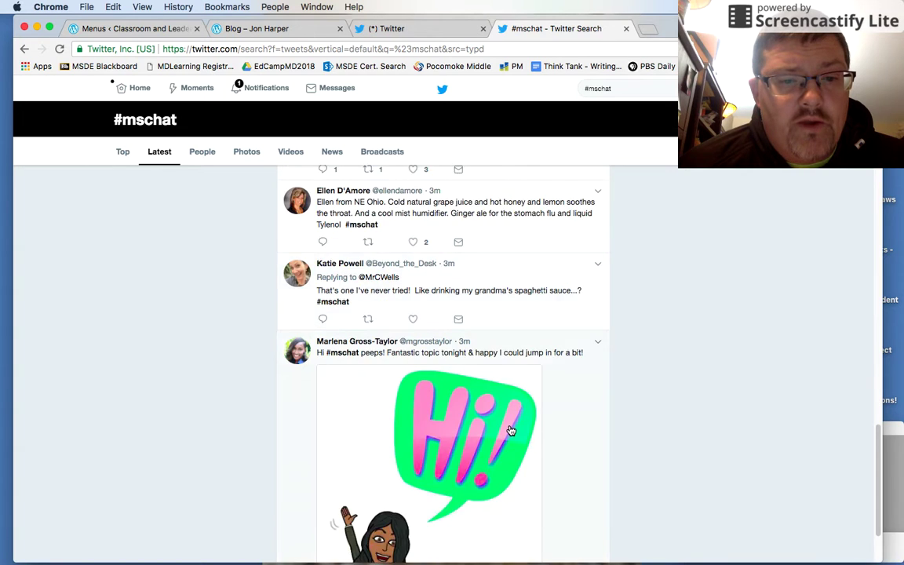
scroll(510, 427, "down", 2)
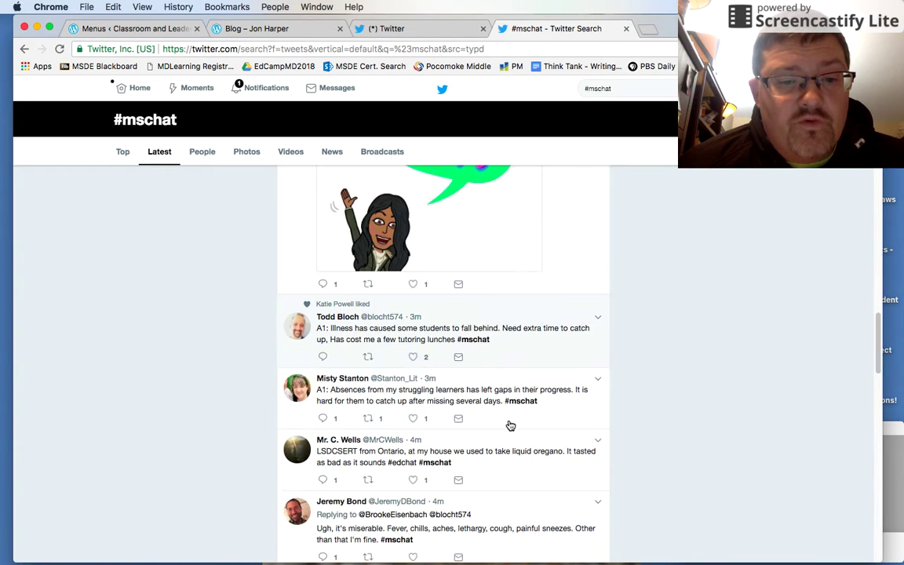
scroll(510, 425, "down", 6)
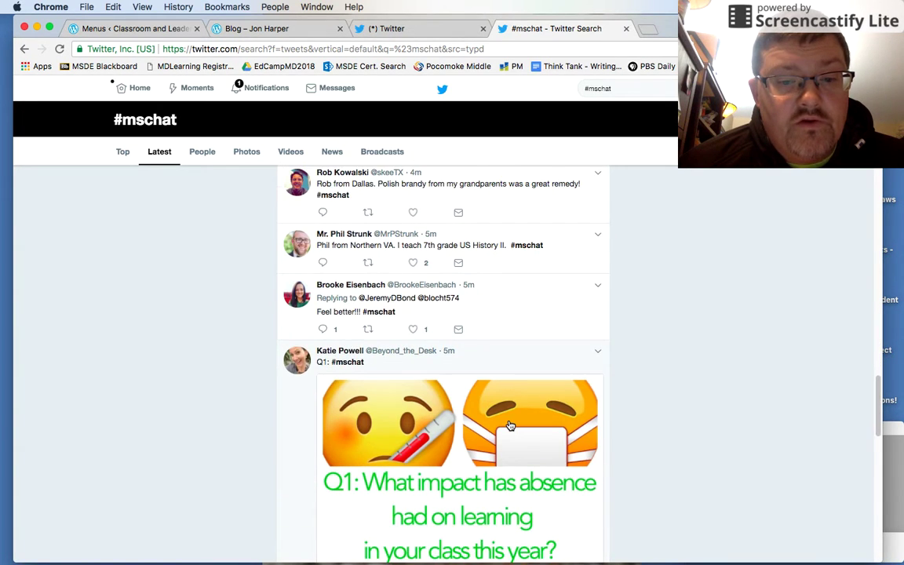
scroll(510, 425, "down", 1)
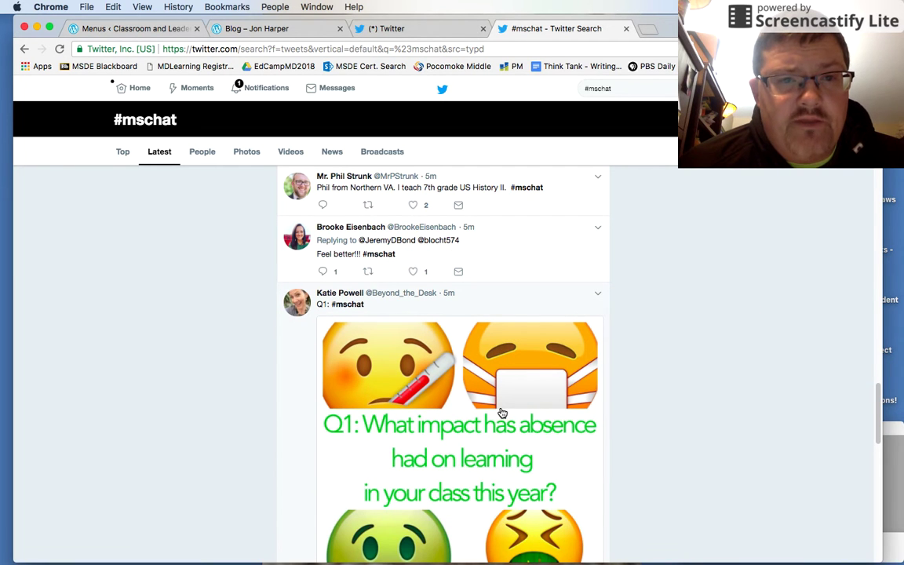
scroll(503, 413, "down", 3)
scroll(472, 265, "up", 1)
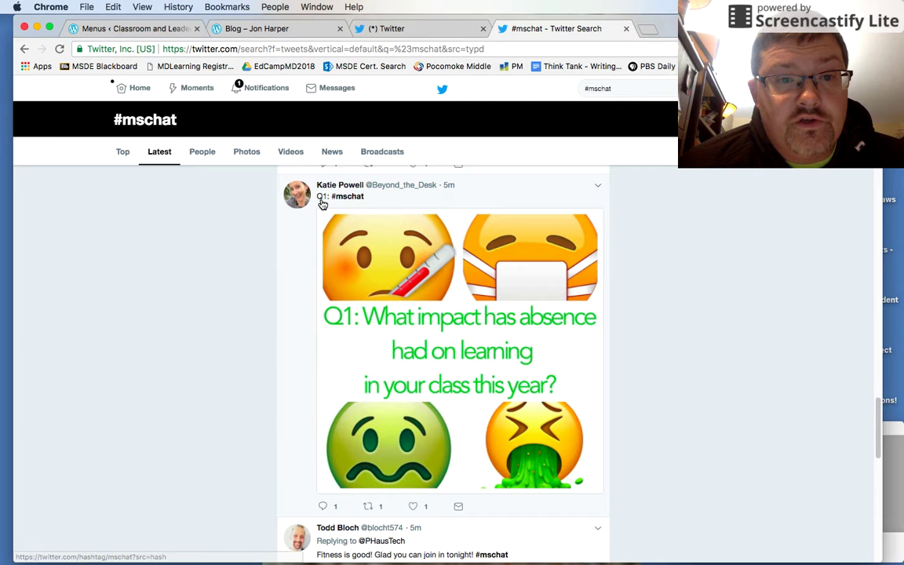
mouse_move(334, 191)
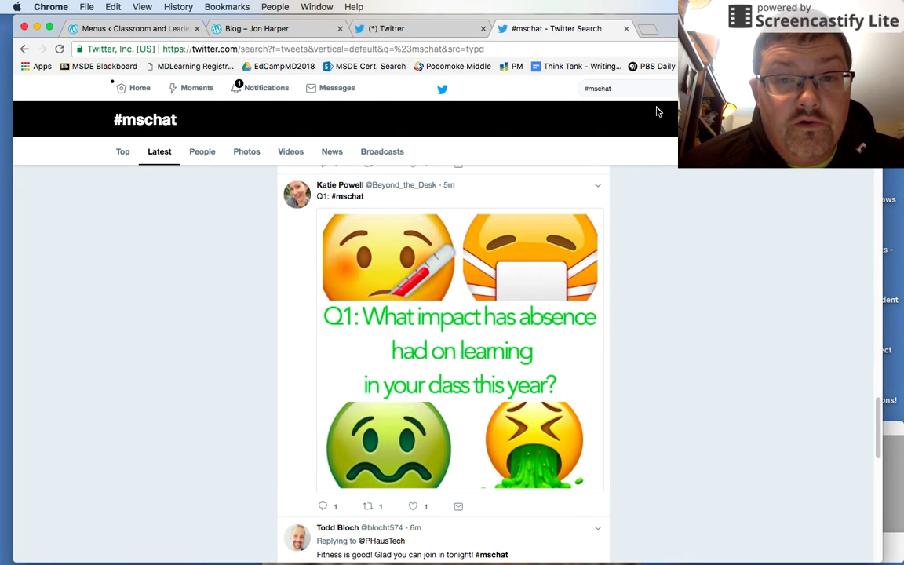
- Compose a new #mschat tweet that starts with "HI", the author's first name and "from Maryland" before the hashtag
left_click(754, 87)
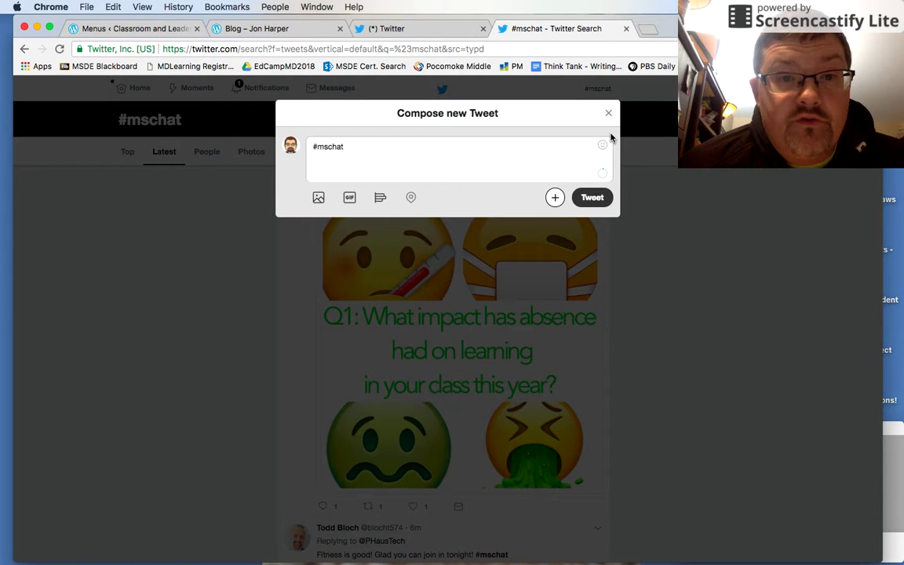
left_click(478, 160)
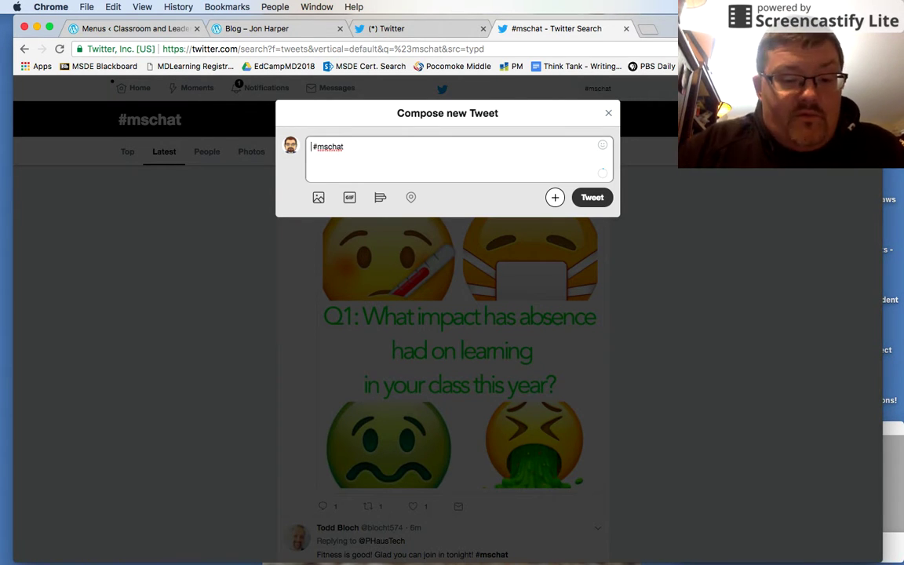
type("HI Brian ")
type("from ")
type("Marylnad")
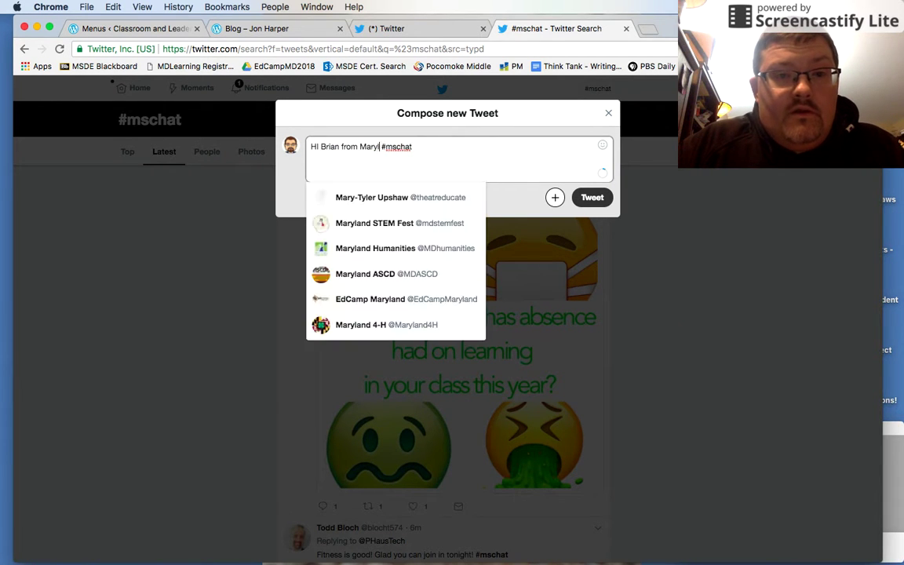
key("BackSpace")
key("BackSpace")
key("BackSpace")
type("and,")
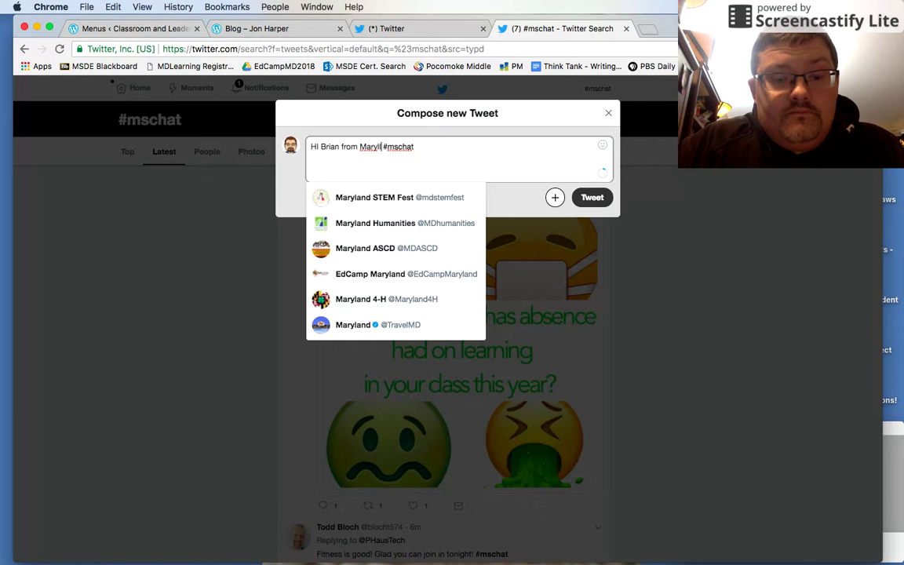
key("BackSpace")
key("BackSpace")
key("BackSpace")
key("BackSpace")
key("BackSpace")
key("BackSpace")
type("and")
- Add ", grade 6 ELA teacher" before the hashtag in the introduction and send the tweet
type(", greade")
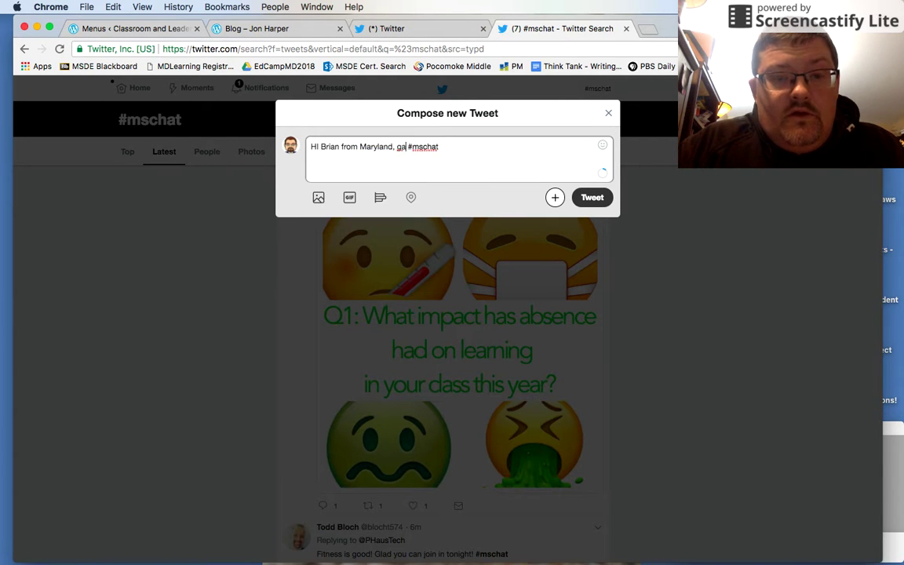
key("BackSpace")
key("BackSpace")
key("BackSpace")
key("BackSpace")
key("BackSpace")
type("ade ")
type("6 ELA te")
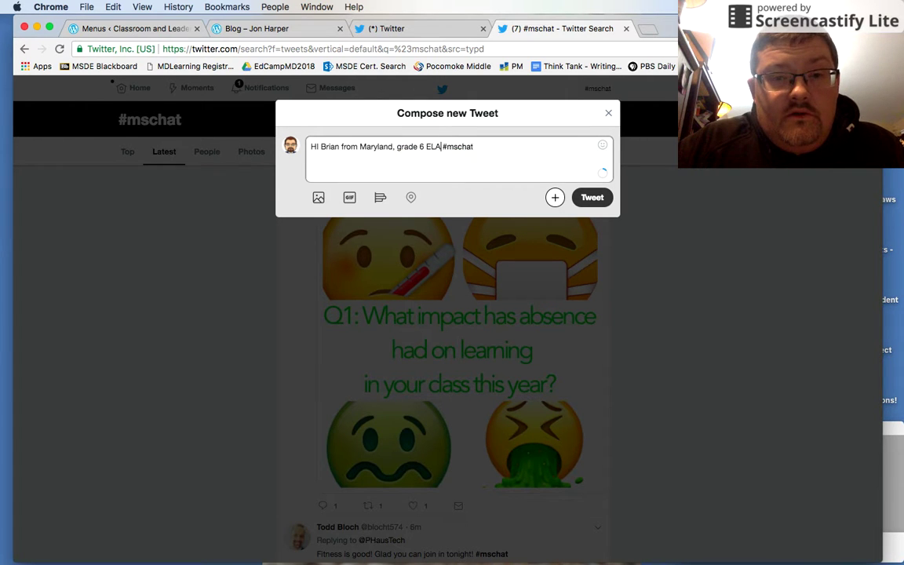
type("acher")
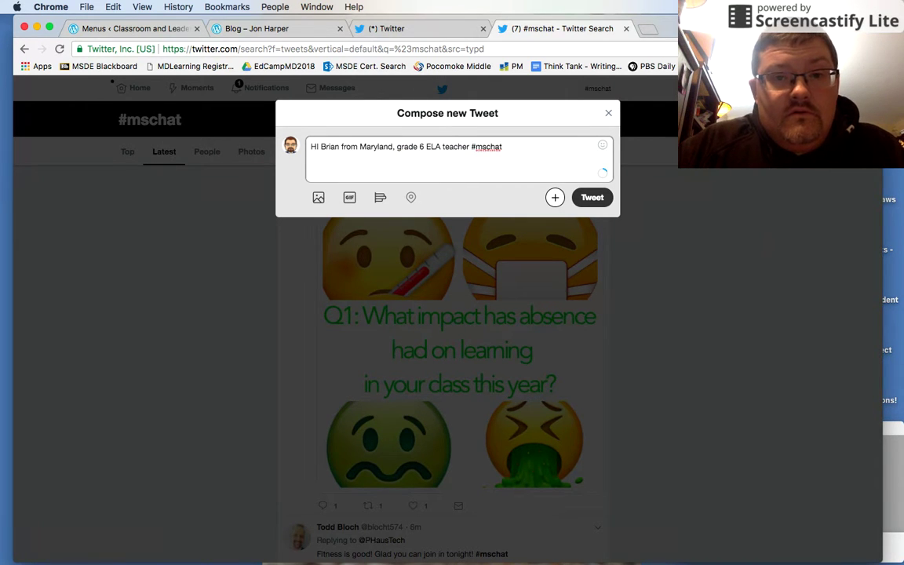
left_click(599, 197)
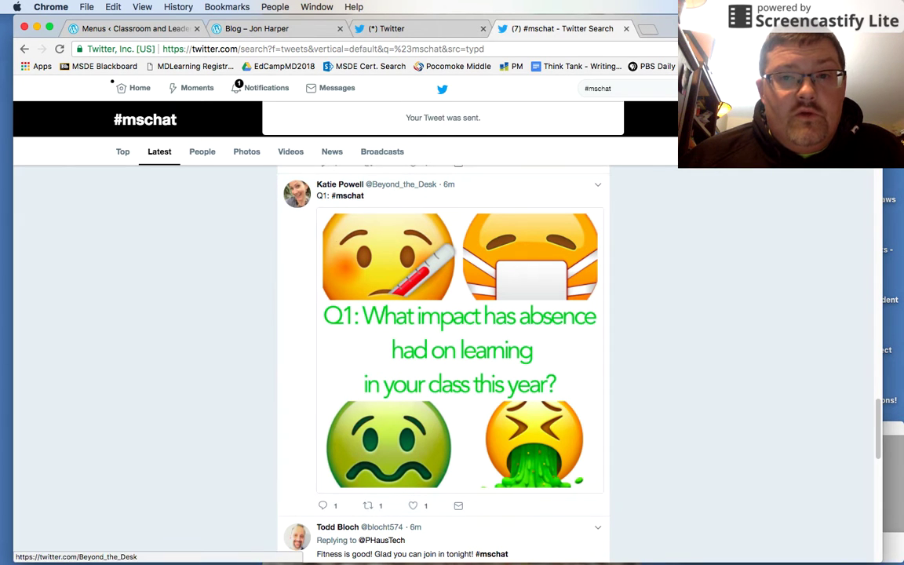
- Start another #mschat tweet with "A1: It has challenge me to offer additional study/learning sessions during lunch," before the hashtag
key("n")
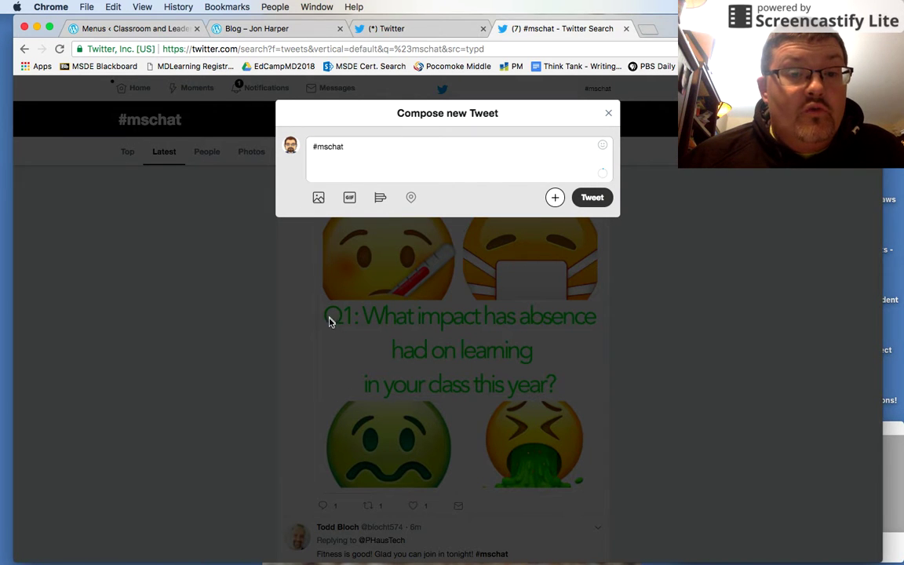
left_click(307, 151)
type("A1:L")
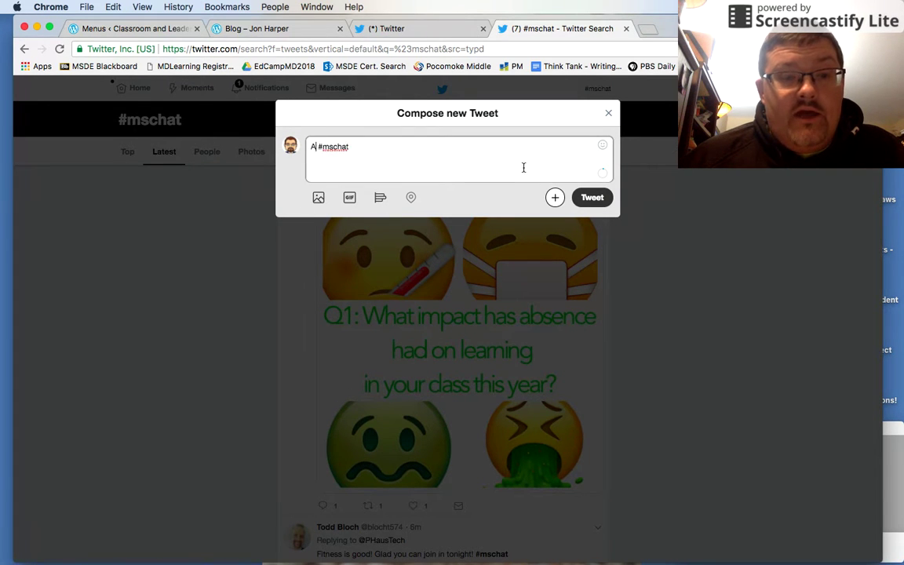
key("BackSpace")
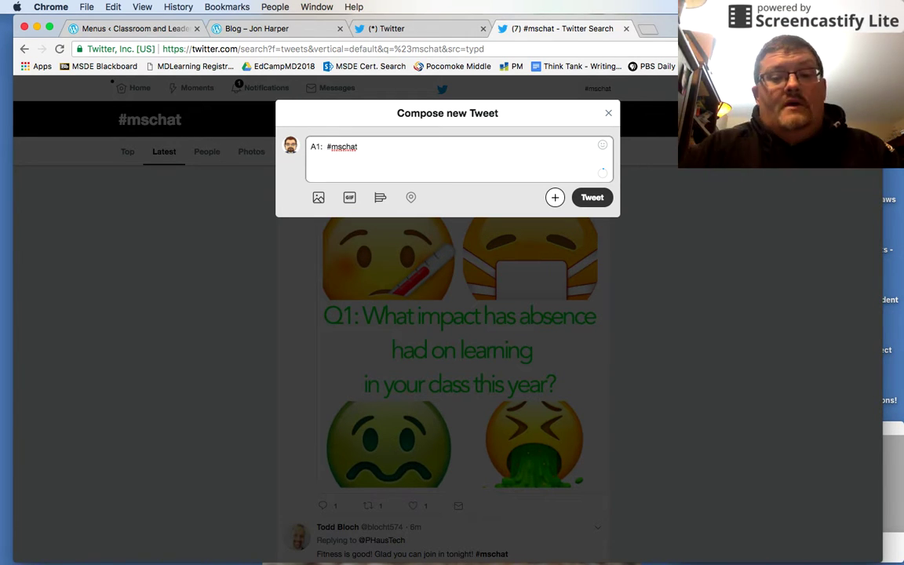
type("It has ch")
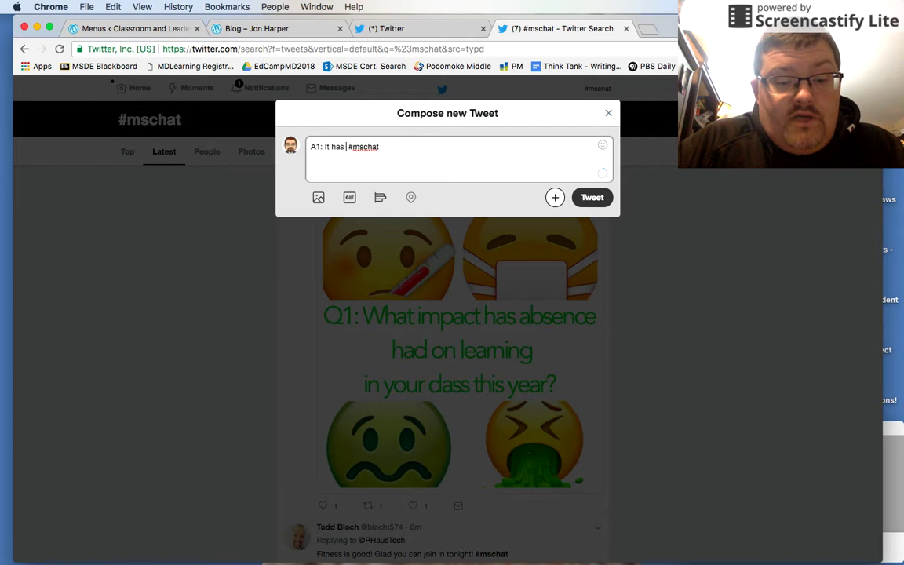
type("allenge me to offer additional study")
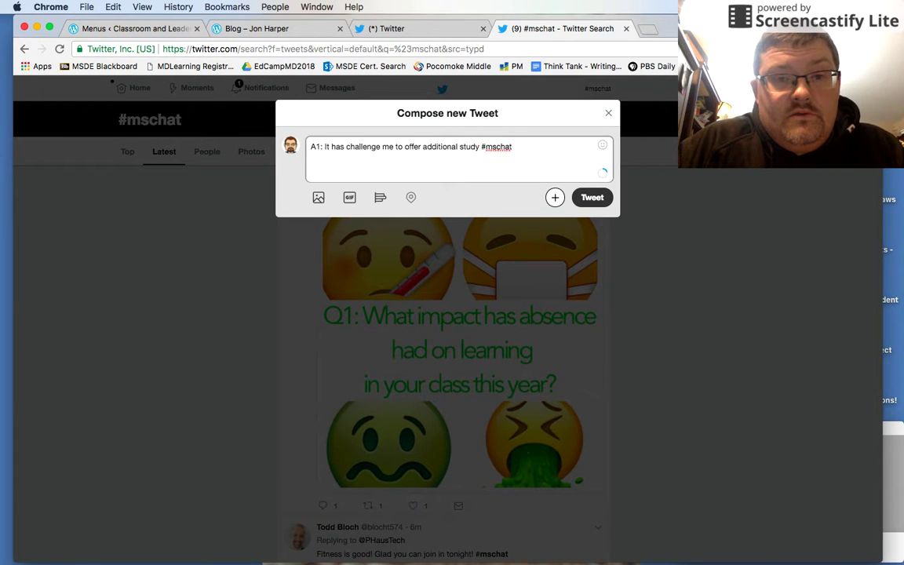
type("/")
type("learning es")
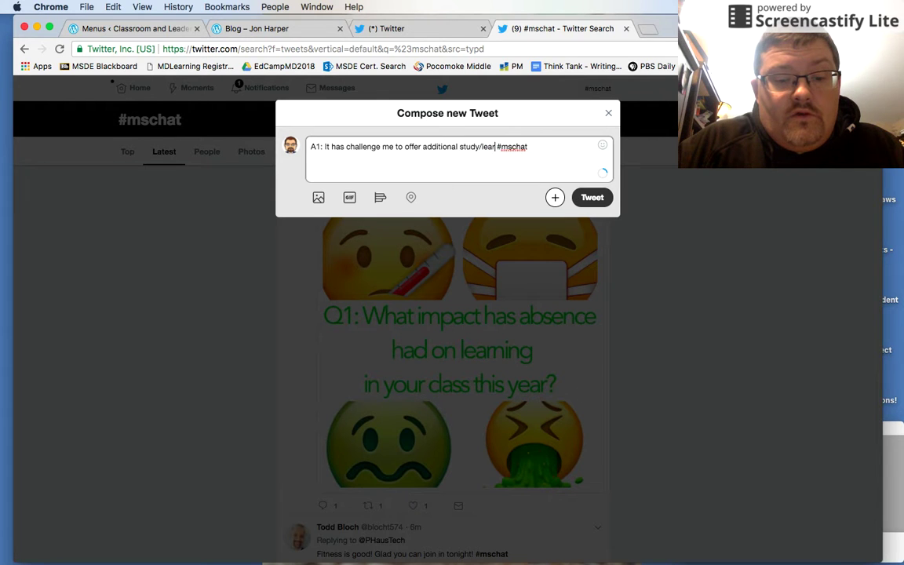
key("BackSpace")
key("BackSpace")
type("sessions during lunch,")
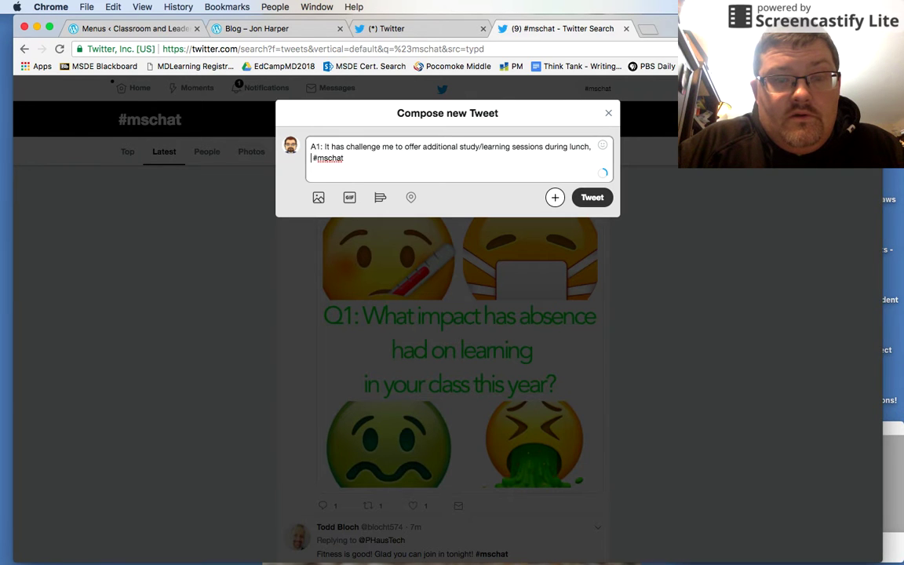
- Complete the A1 answer with "after school, and during our athletic practices" before the hashtag and send the tweet
type(" a fter ")
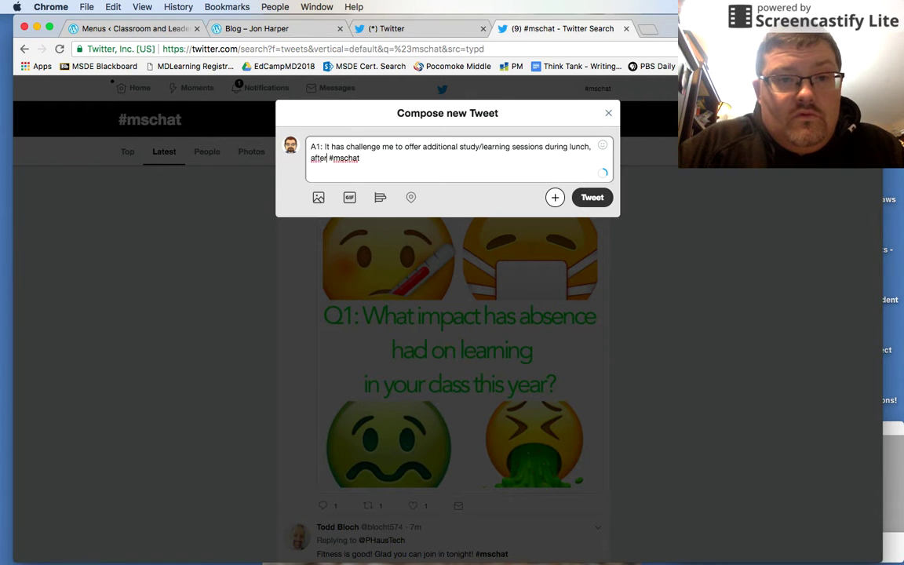
type("school, and")
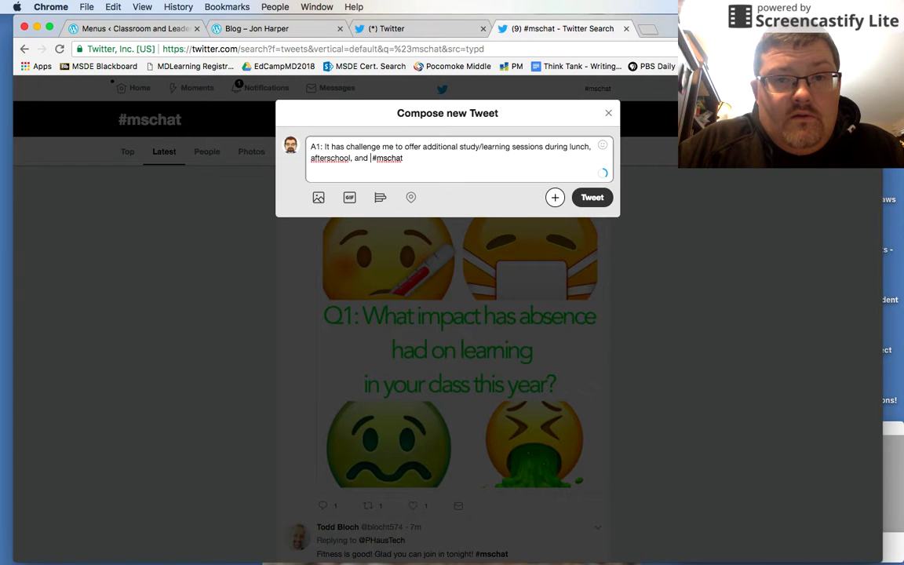
type(" during our")
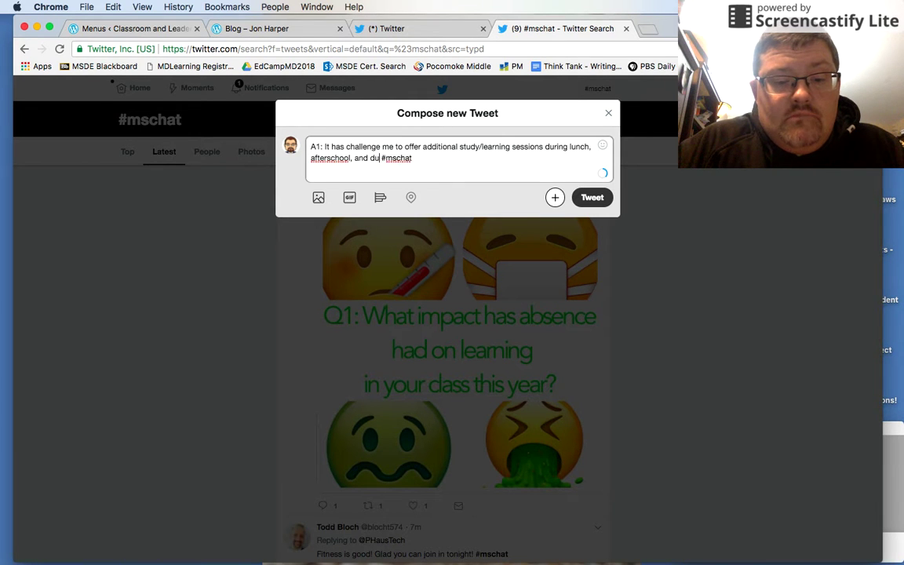
type(" athletic pr")
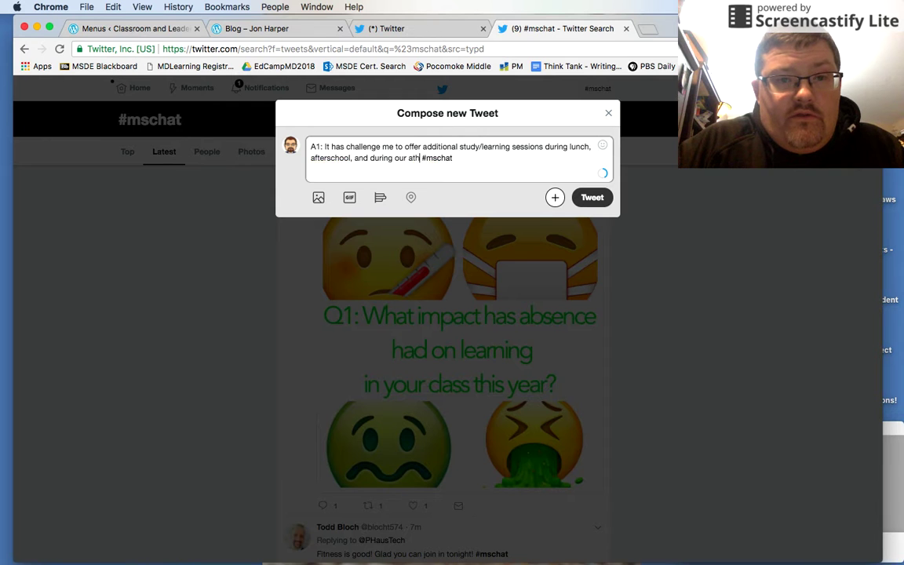
type("actices")
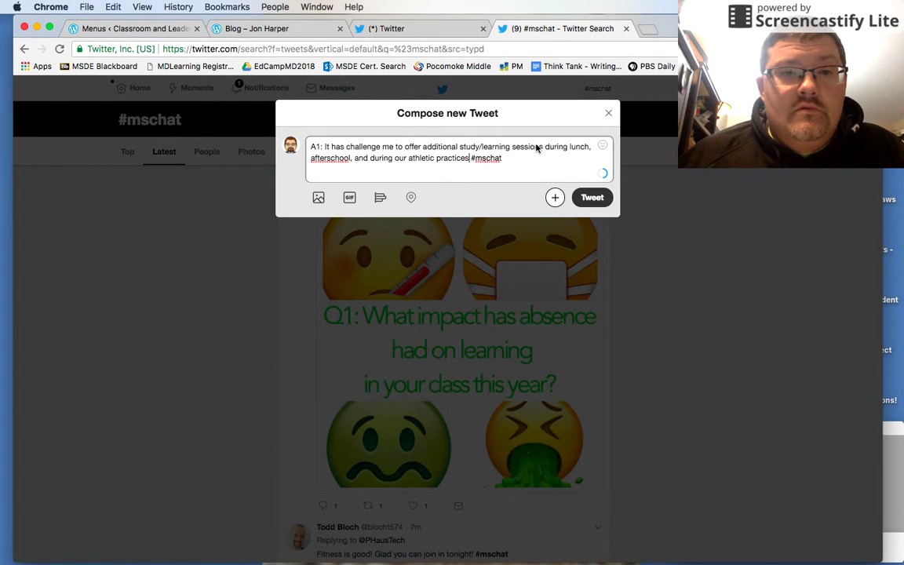
left_click(602, 198)
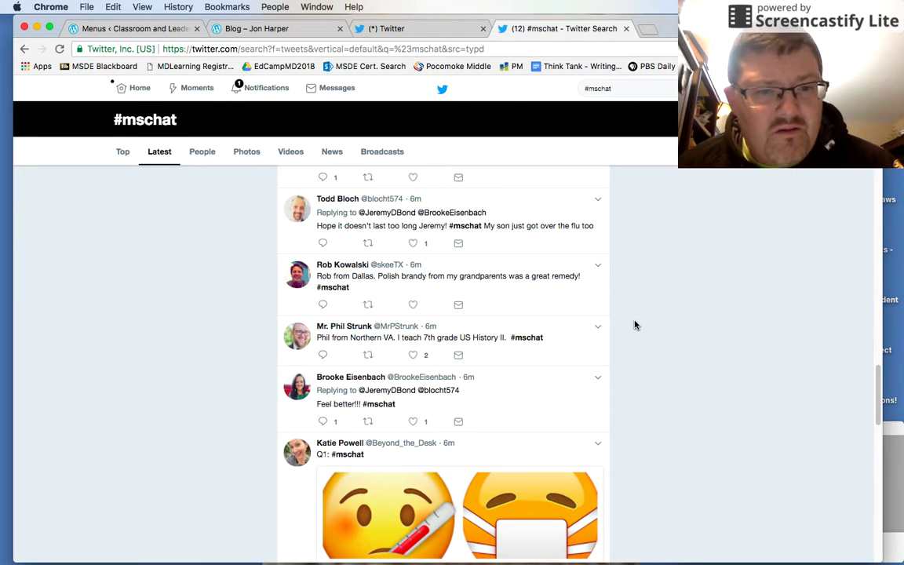
- Go back up the #mschat feed and like the A1 tweet about students being out 3-5 days at a time
scroll(636, 323, "up", 10)
scroll(376, 267, "up", 15)
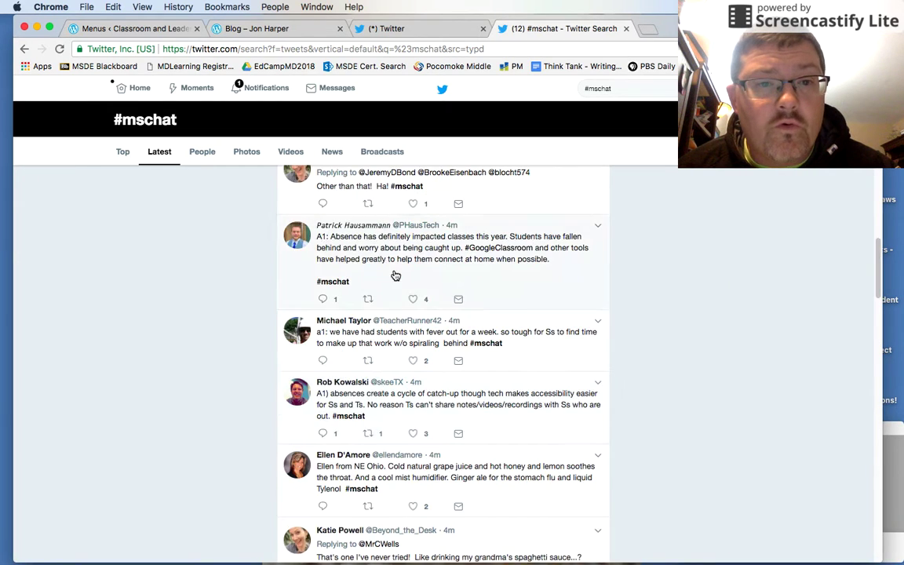
scroll(455, 289, "up", 10)
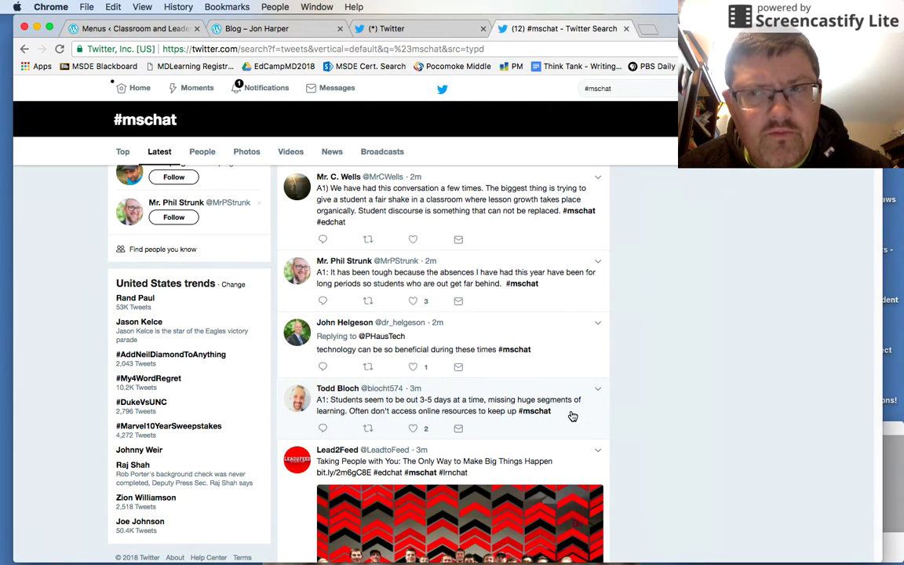
left_click(413, 429)
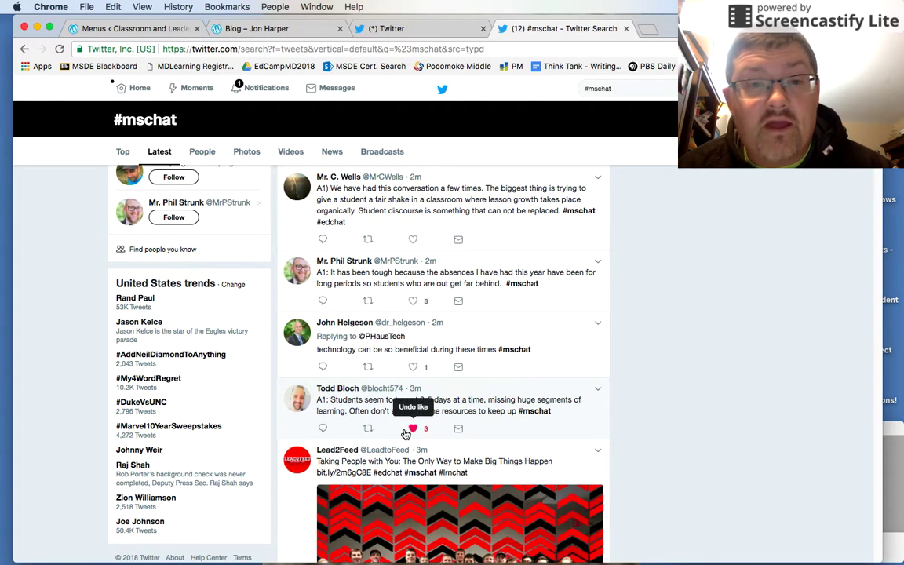
- Load the new #mschat results and look through the latest answers for a tweet to respond to
scroll(405, 434, "up", 3)
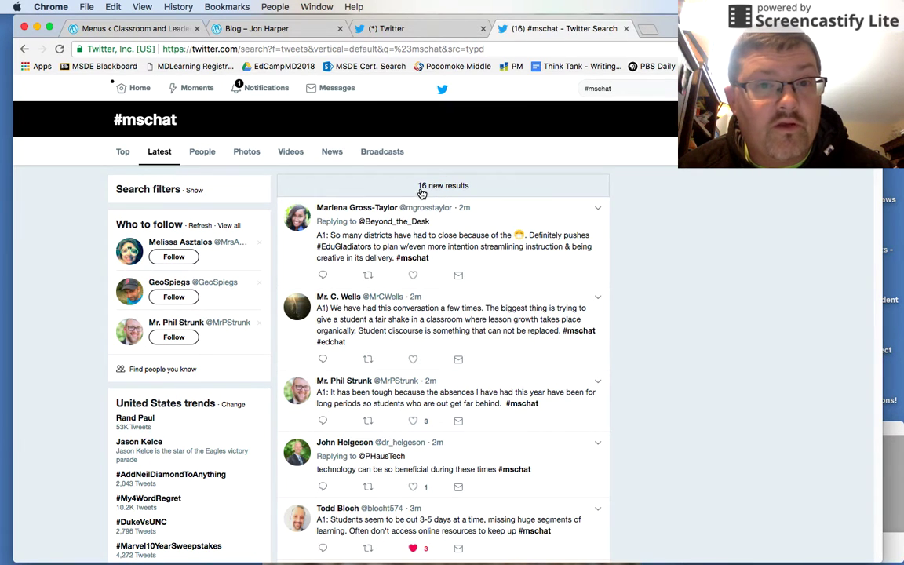
left_click(462, 189)
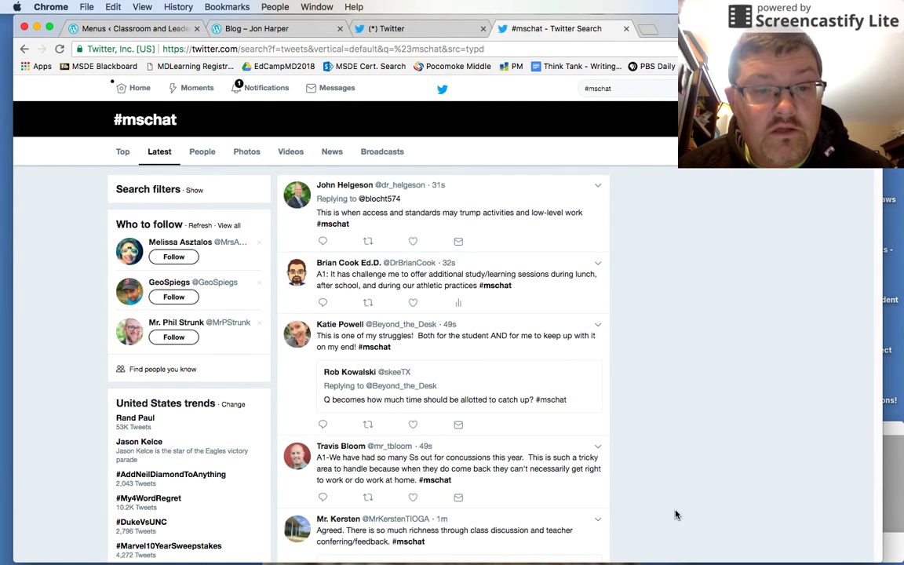
scroll(669, 511, "down", 2)
scroll(669, 511, "down", 3)
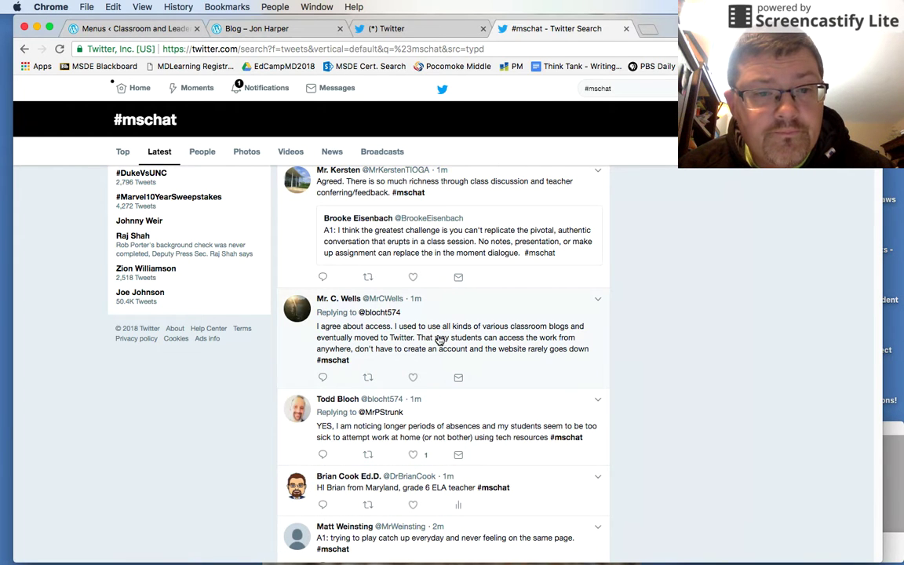
scroll(428, 337, "up", 2)
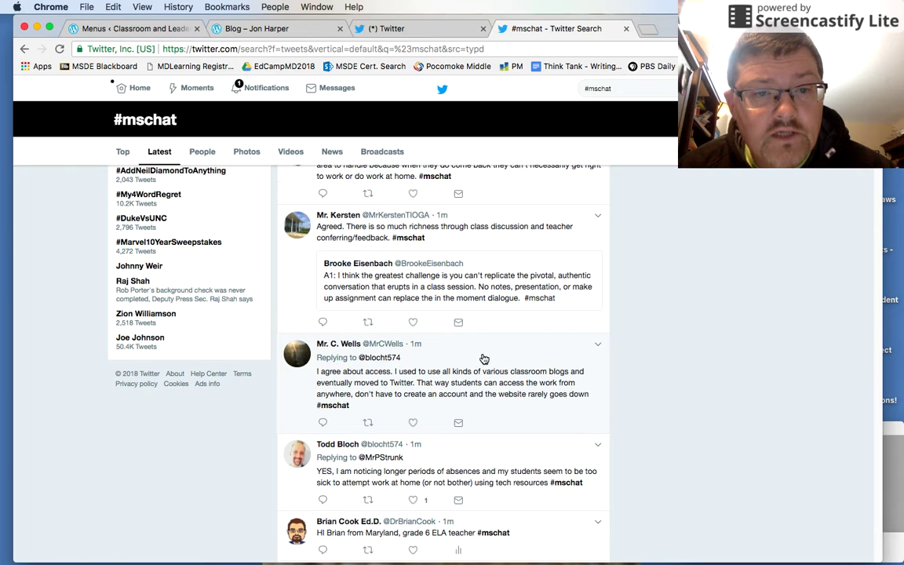
- Start a reply to the tweet about classroom blogs: "Home access is still a problem in my rural community and many cannot access work at home"
left_click(482, 365)
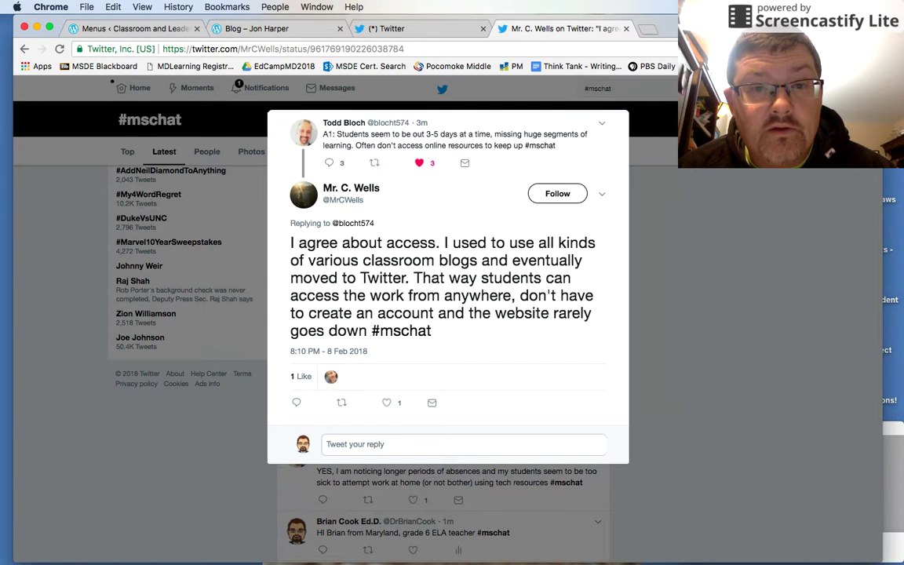
left_click(396, 441)
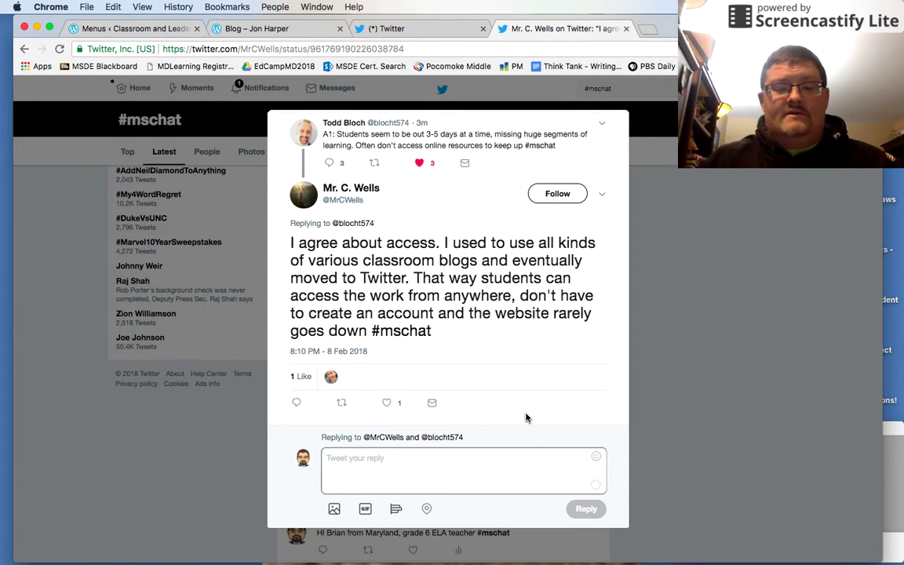
type("Home access is still a problem in my rural community and many")
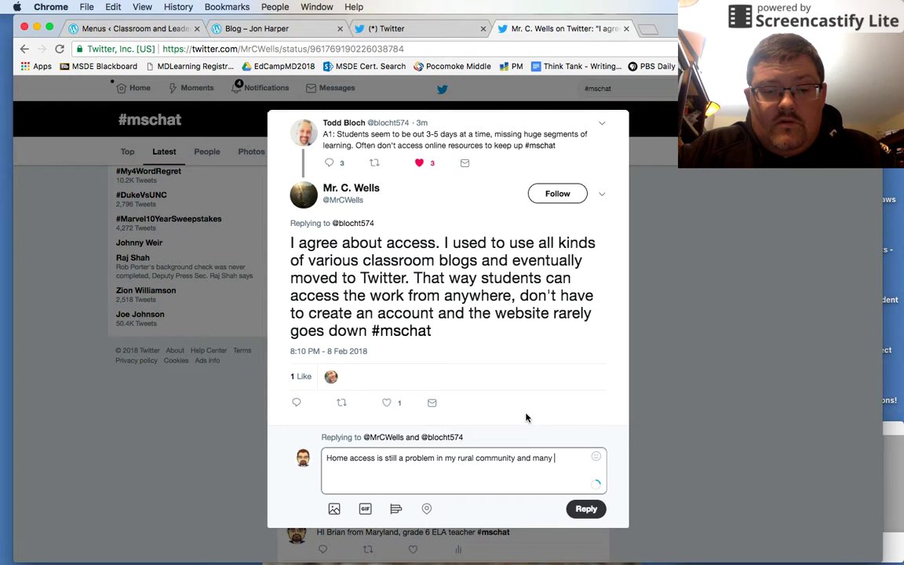
type("not acce")
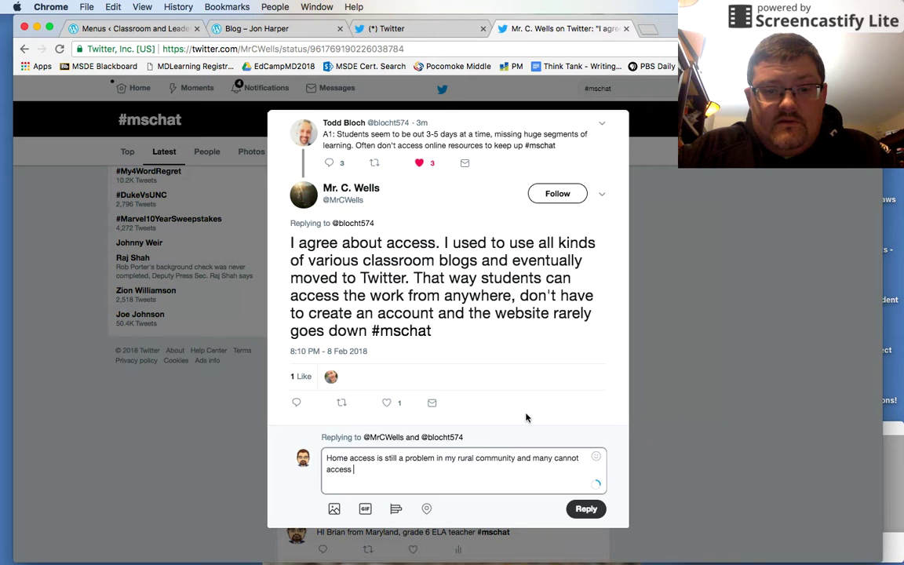
type("ss work at home")
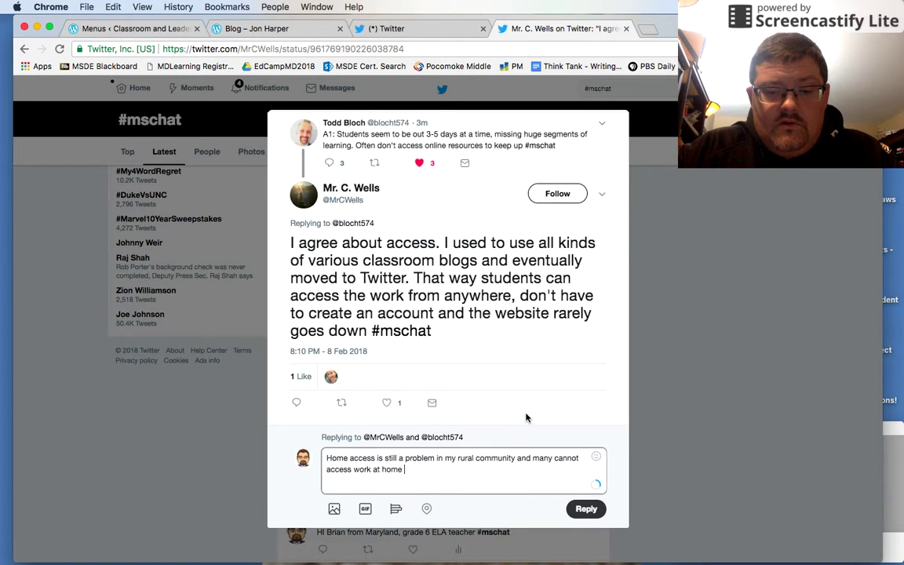
- Append ":-( #mschat" to the reply, send it and return to the #mschat feed
type(" :-(")
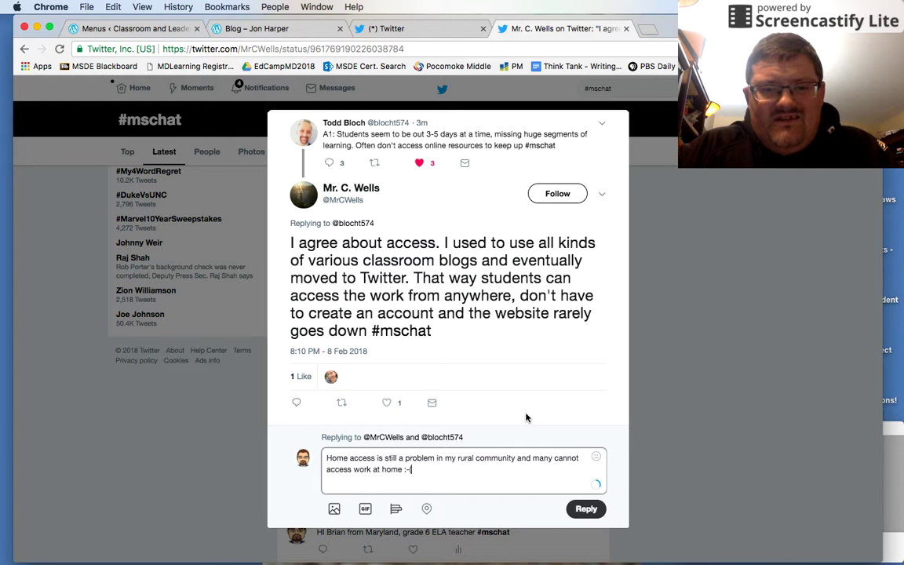
type(" #m")
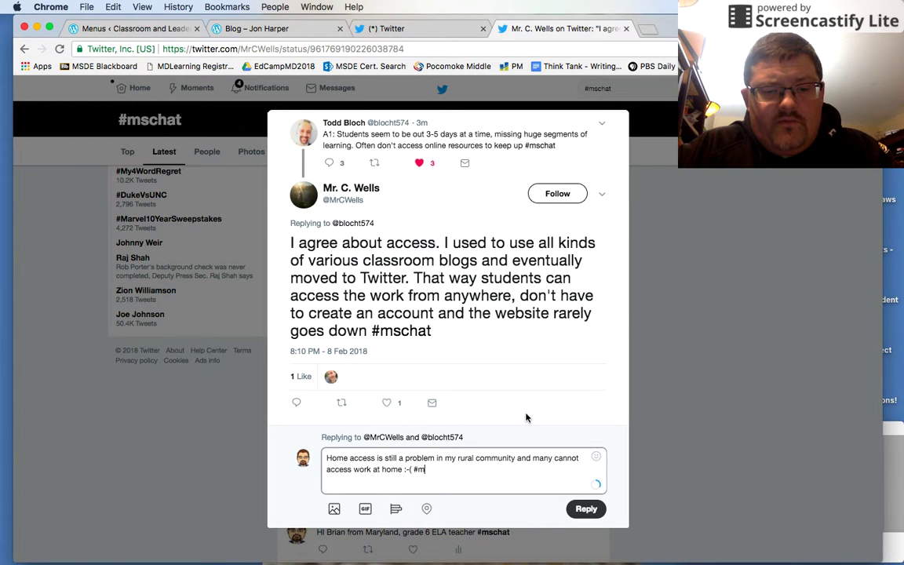
type("schat")
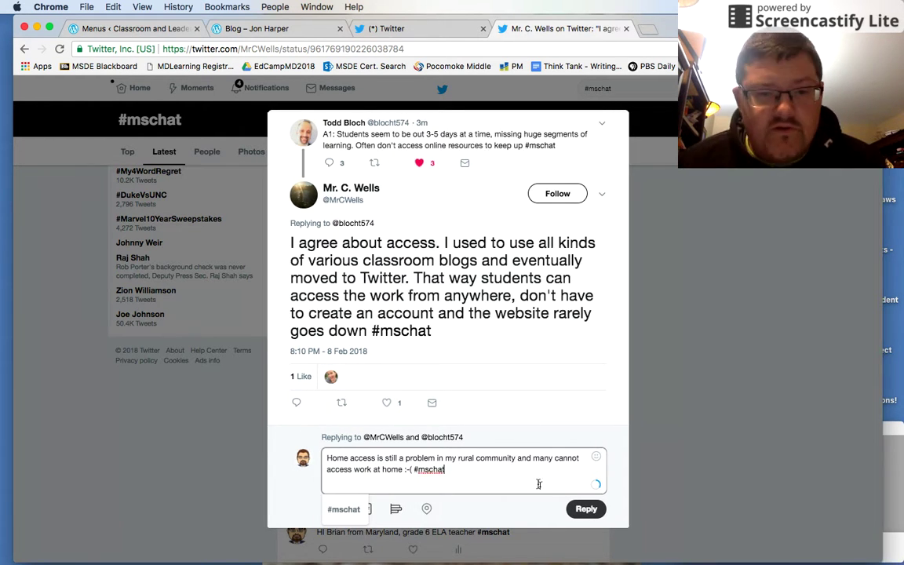
left_click(586, 509)
left_click(652, 209)
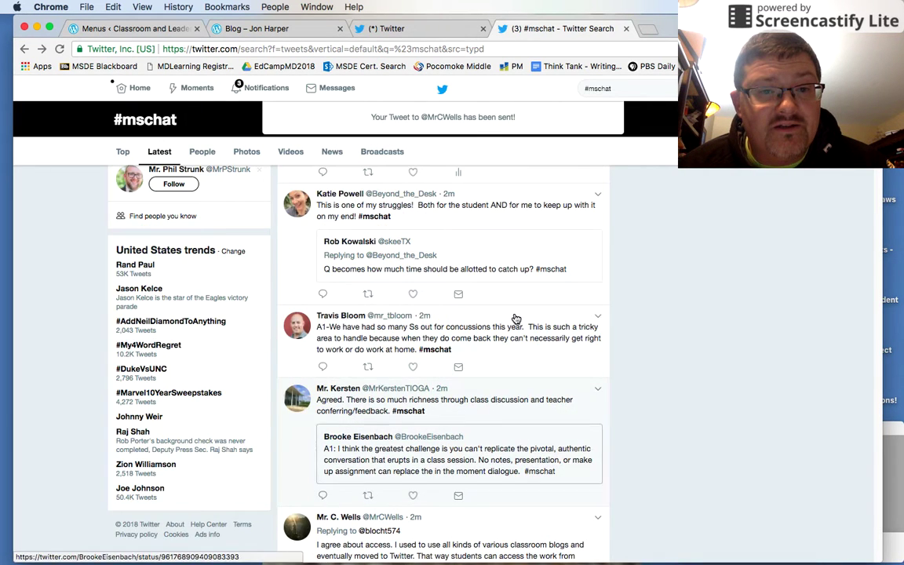
- Like the "This is one of my struggles!" tweet and load the new results at the start of the feed
scroll(515, 318, "up", 2)
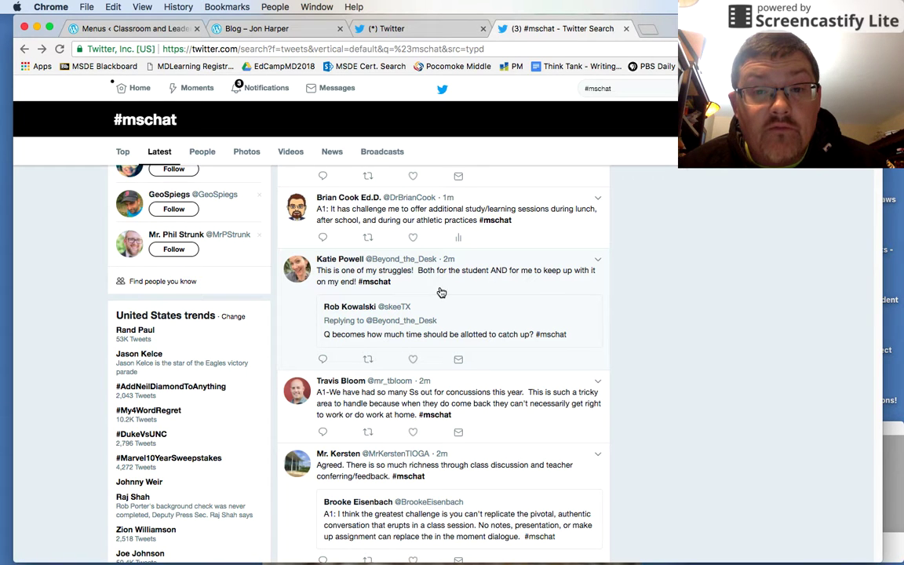
left_click(416, 360)
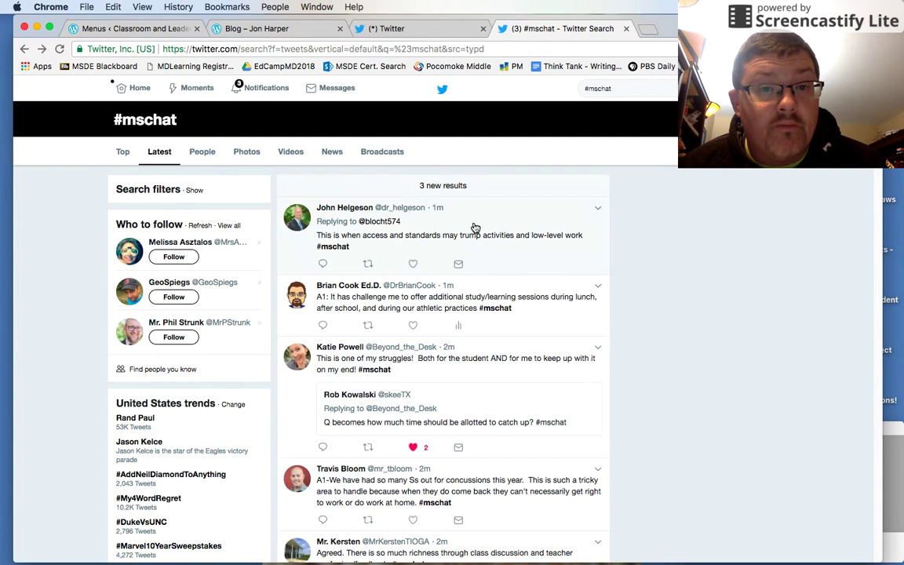
left_click(428, 182)
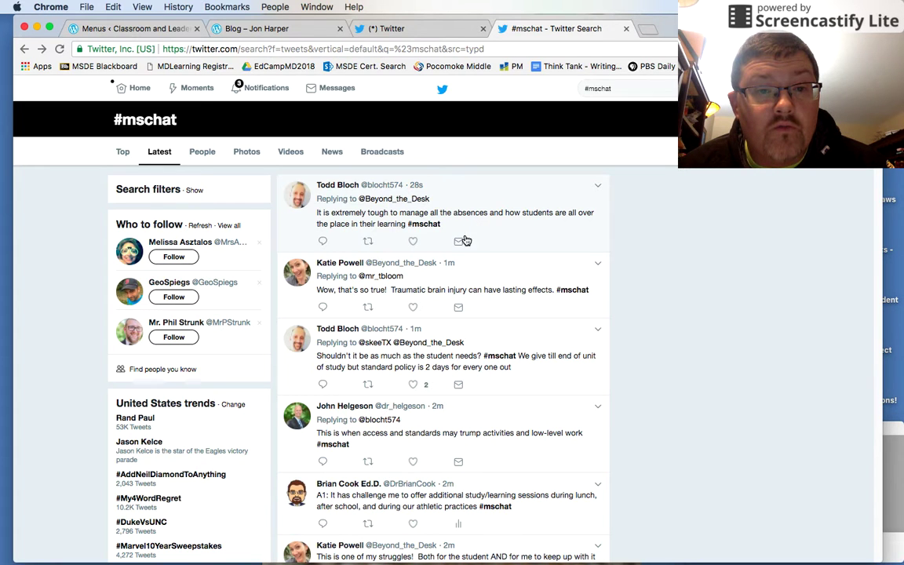
- Start a reply to the newest tweet about managing absences: "It really challenges flipped classroom practices because of the timing and not being"
left_click(323, 244)
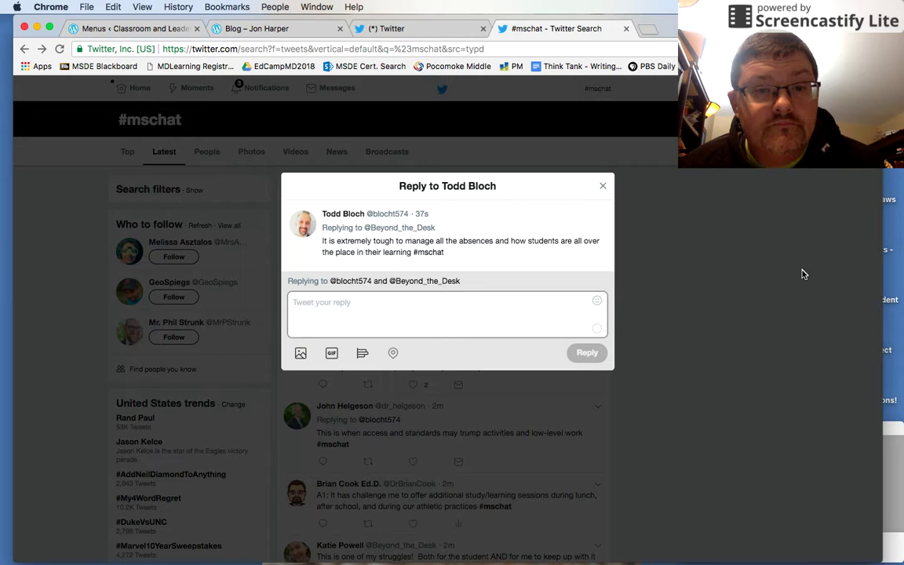
type("It real")
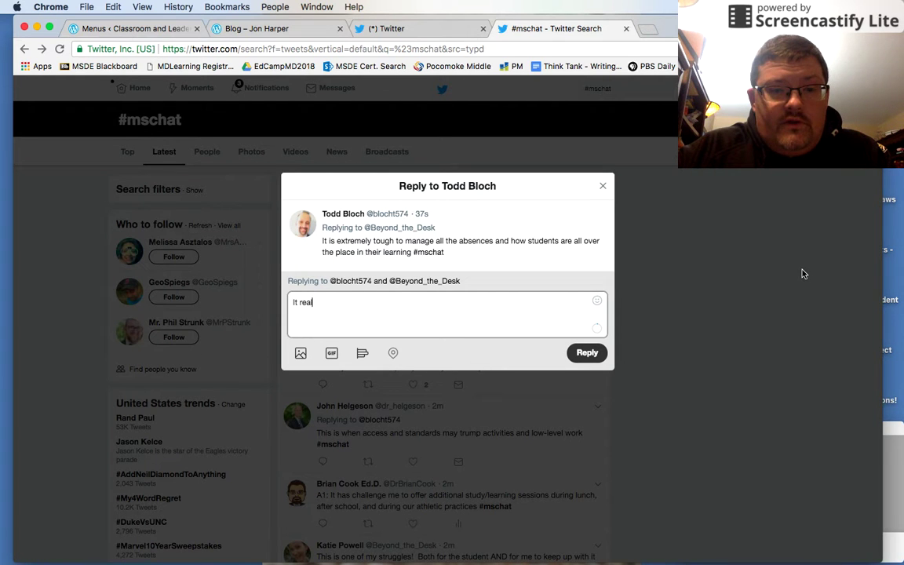
type("ly challenge")
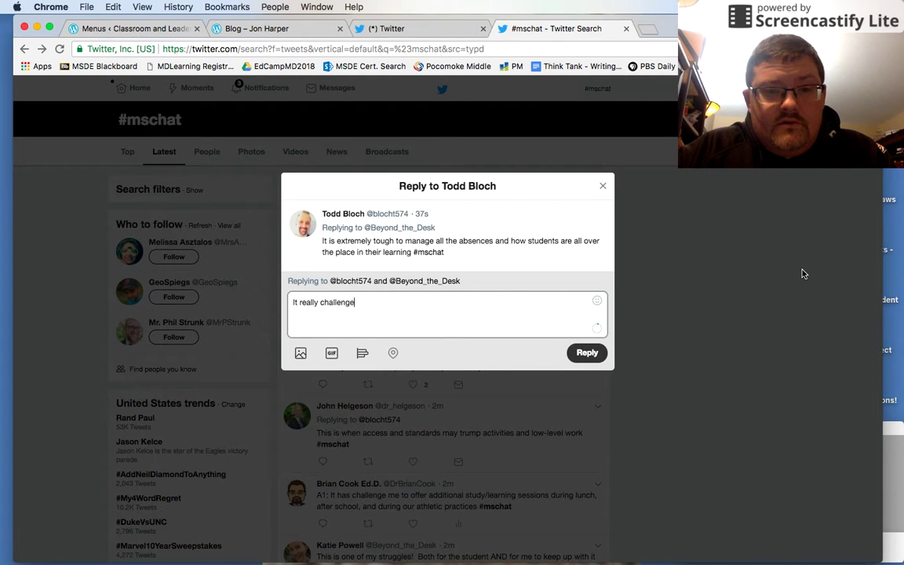
type("s flipped classroom ")
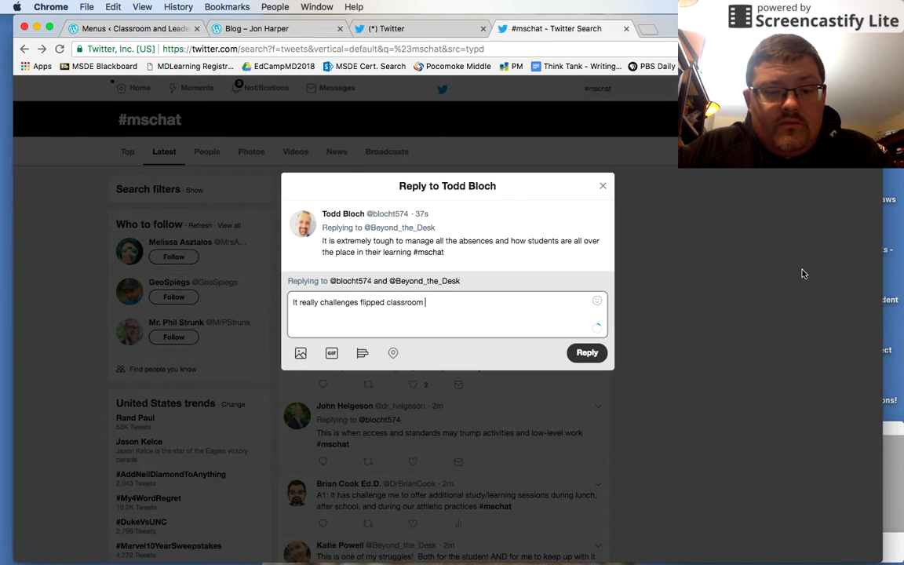
type("practices becasuse of the t")
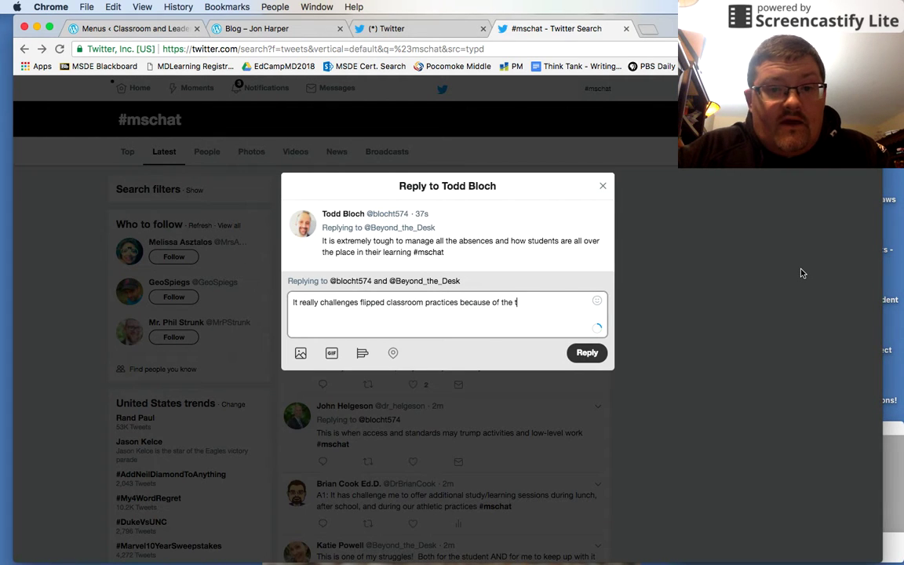
type("iming and n")
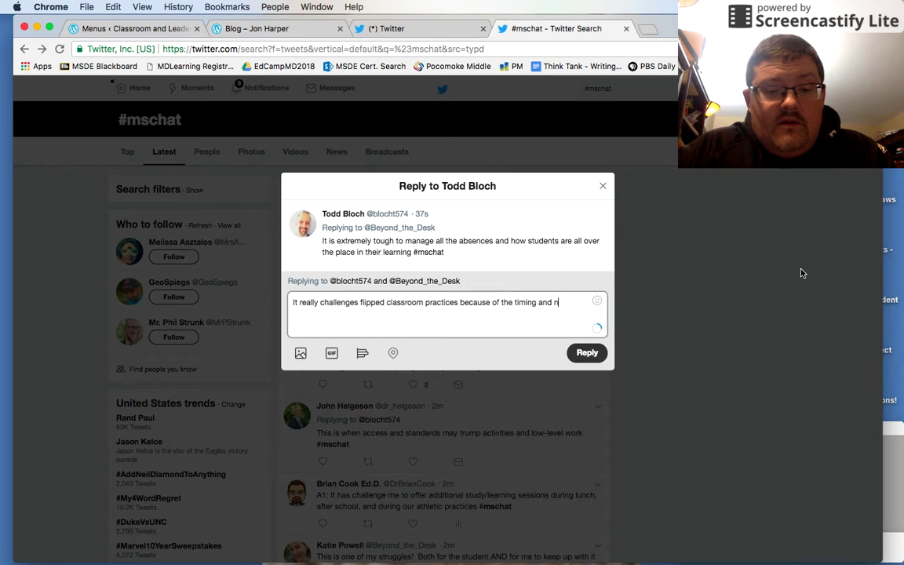
type("ot being ")
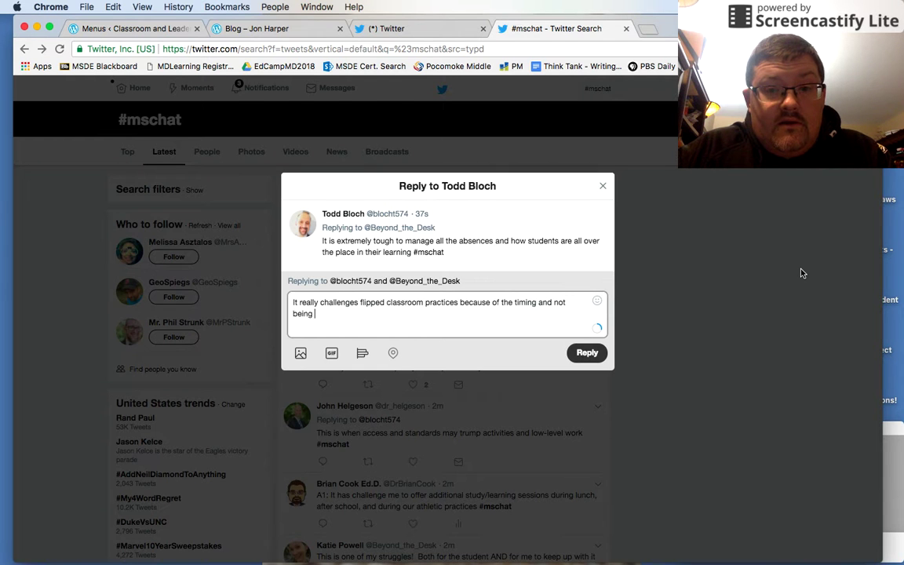
- Continue the reply with "able to always participate in the hands on", correcting the spelling of "participate"
type("able to always par")
type("icpate in the ha")
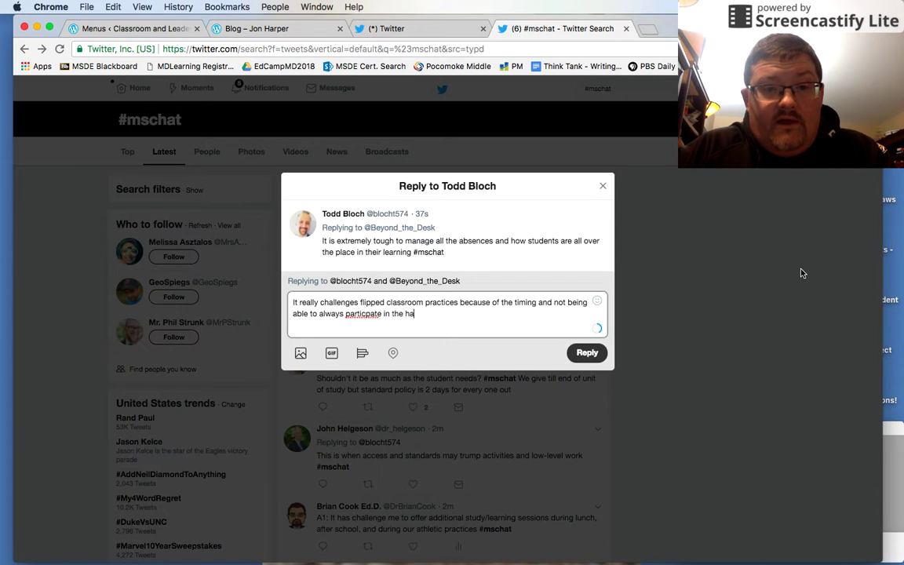
type("nds pno")
key("BackSpace")
key("BackSpace")
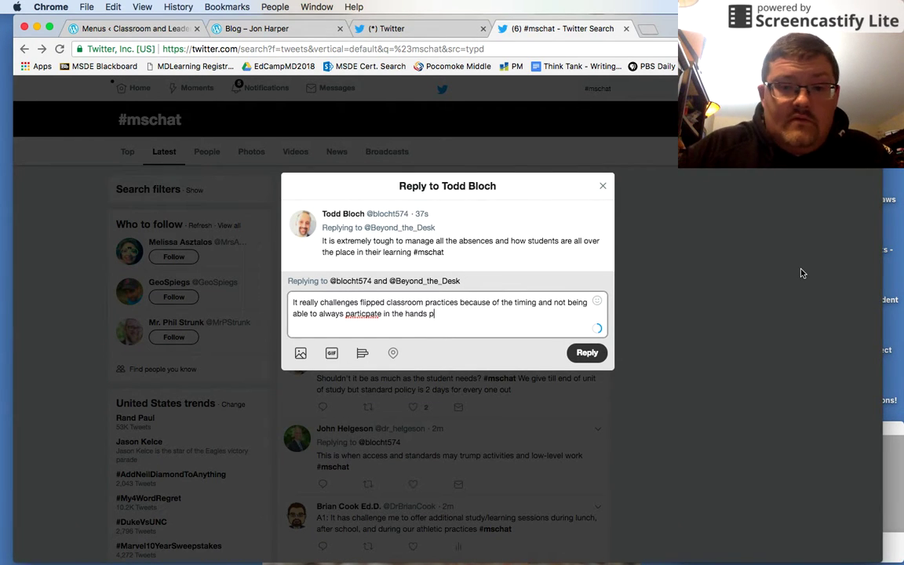
right_click(357, 314)
left_click(454, 322)
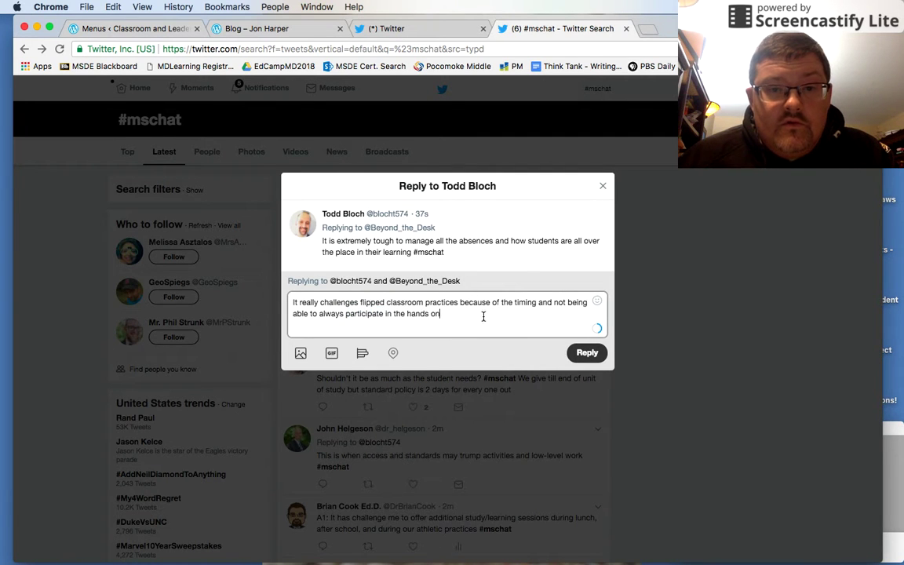
- Finish the reply with "group work #mschat", send it and load the new results in the feed
type("group work")
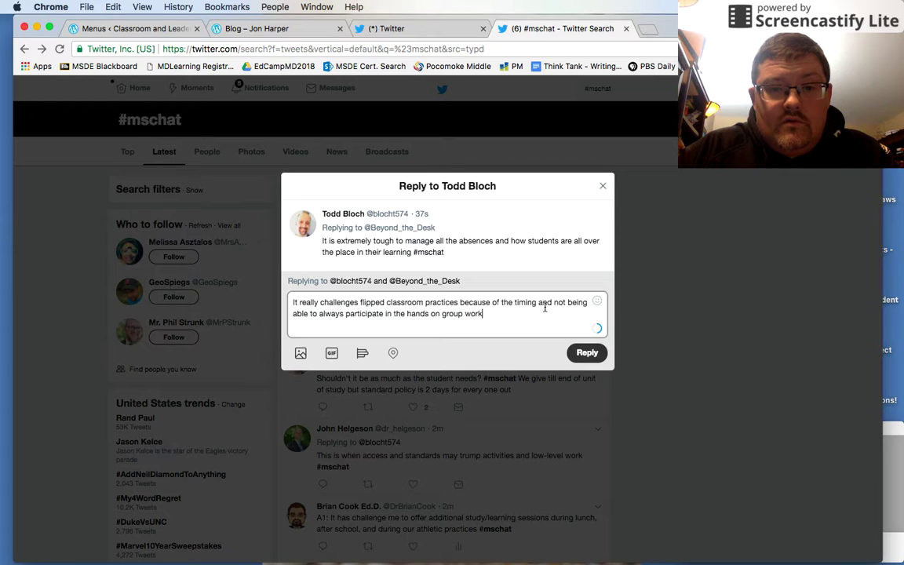
type(" #mschat")
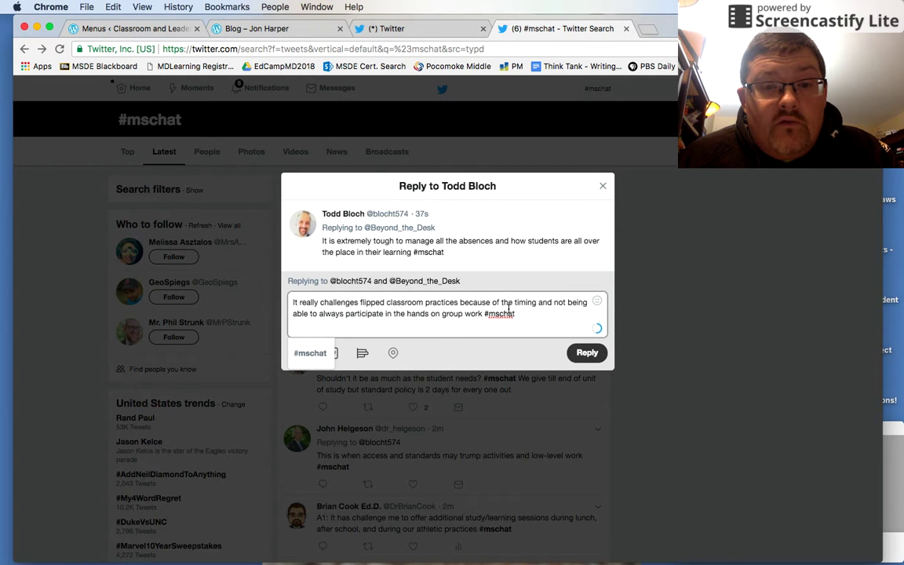
left_click(586, 354)
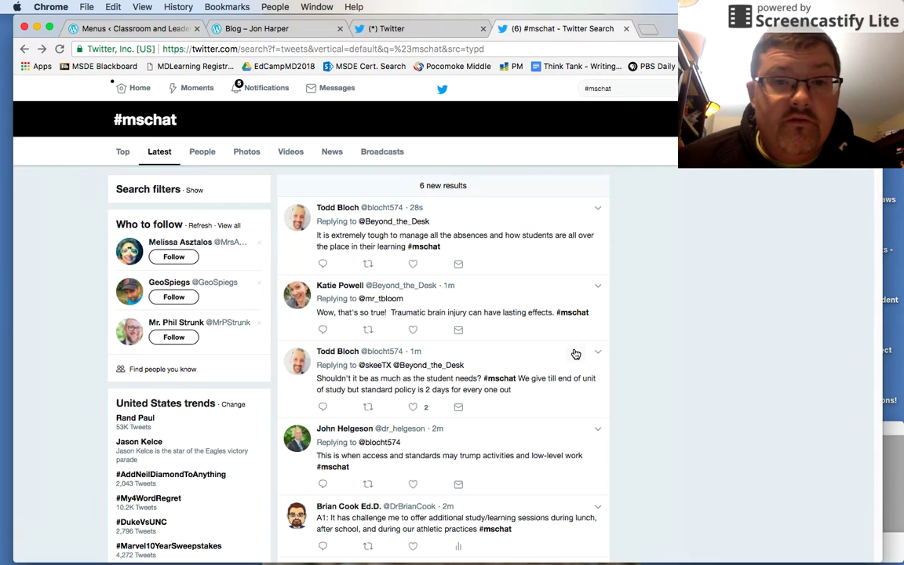
left_click(433, 192)
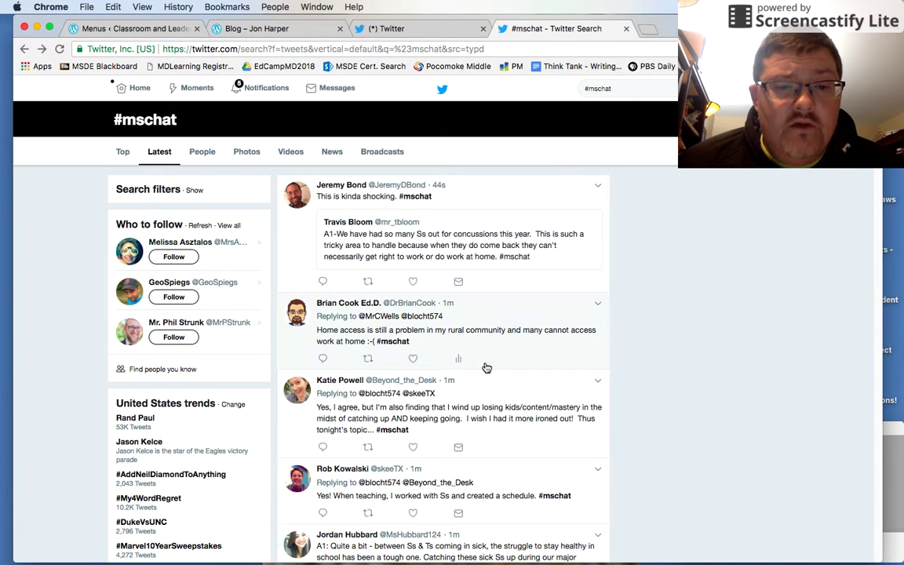
- Check the notifications, like the reply "I agree it is tough to find enough time in the day." and return to the #mschat feed
left_click(263, 91)
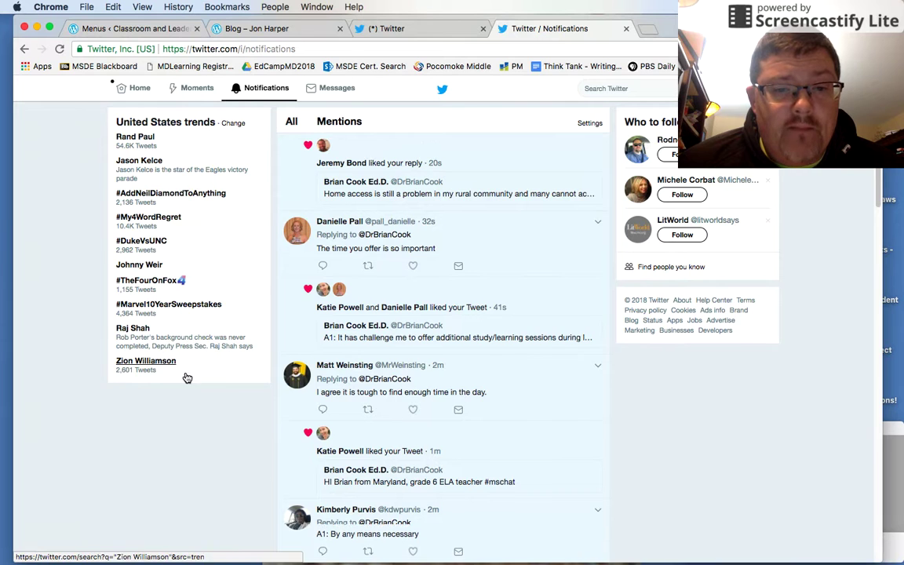
scroll(212, 378, "down", 3)
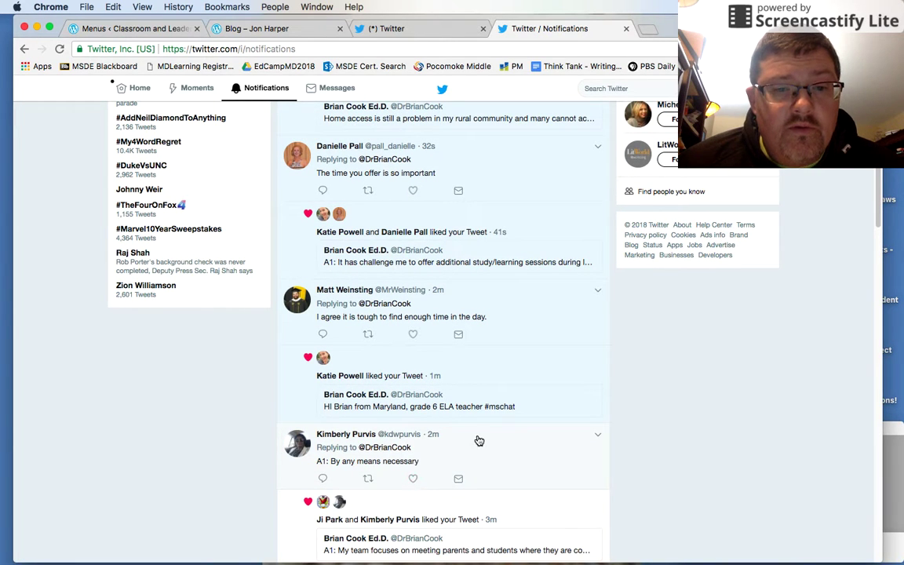
scroll(464, 407, "up", 1)
scroll(442, 358, "up", 1)
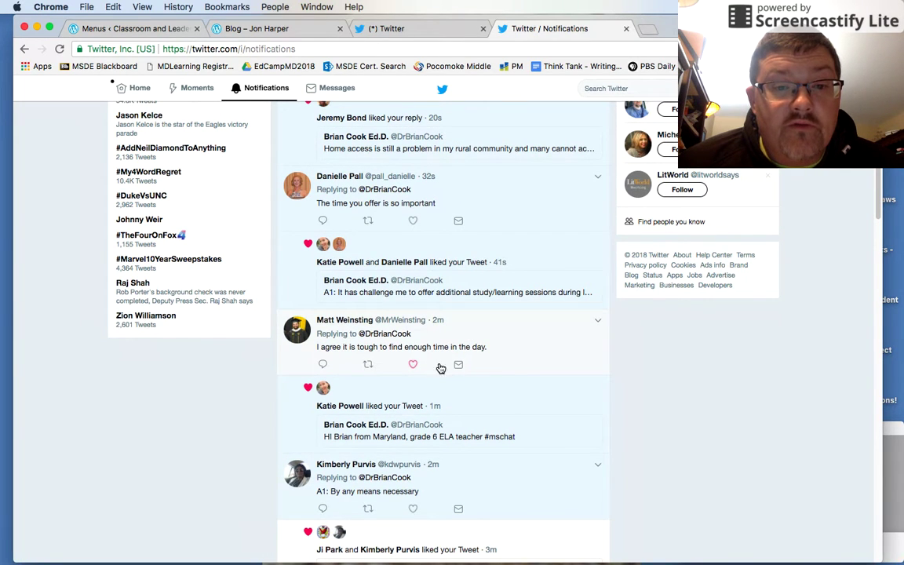
left_click(413, 364)
scroll(422, 368, "up", 3)
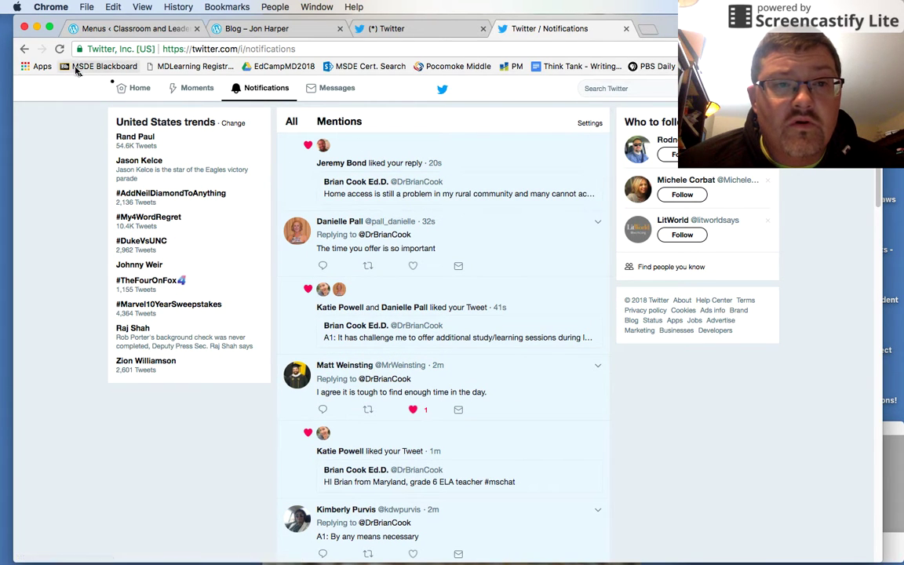
left_click(24, 50)
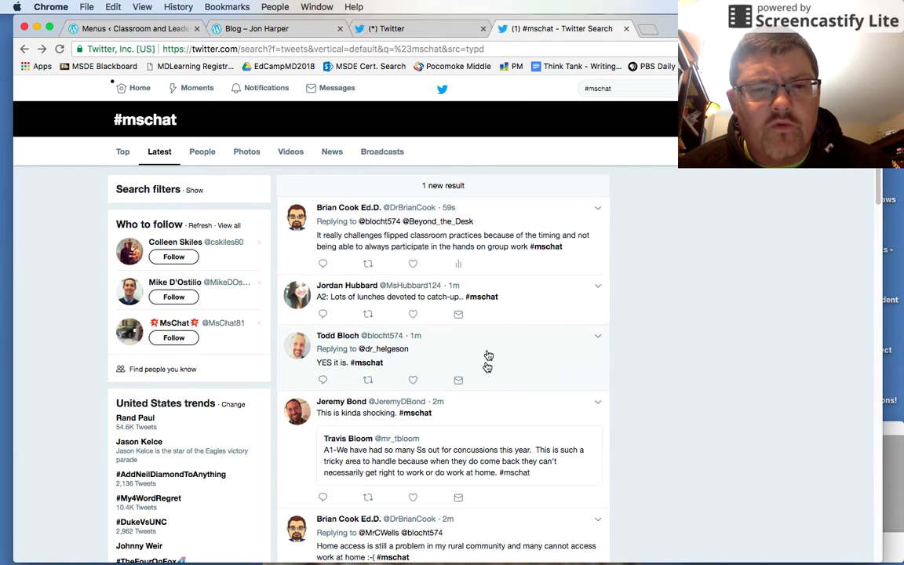
- Read the concussions tweet quoted in "This is kinda shocking." with its replies, and return to the #mschat feed to load the new results
scroll(487, 393, "down", 1)
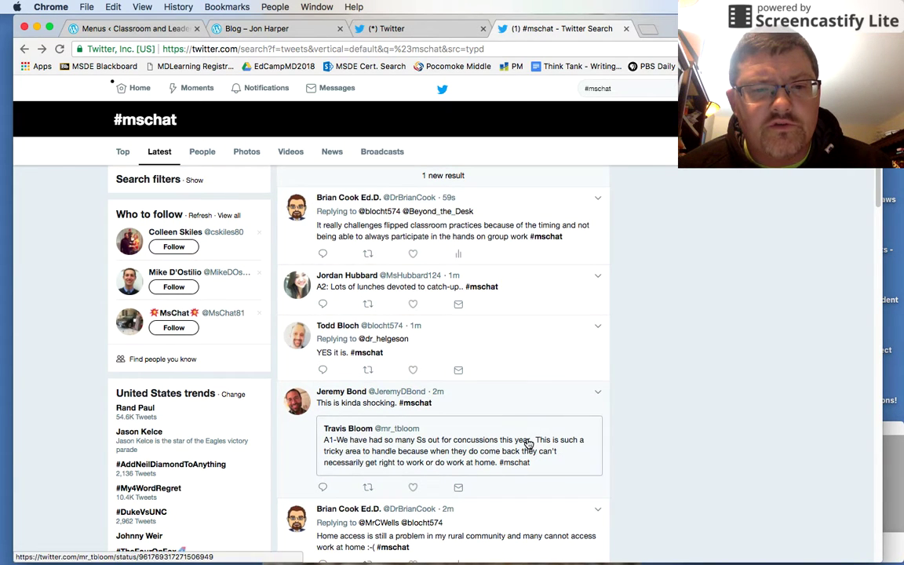
left_click(524, 404)
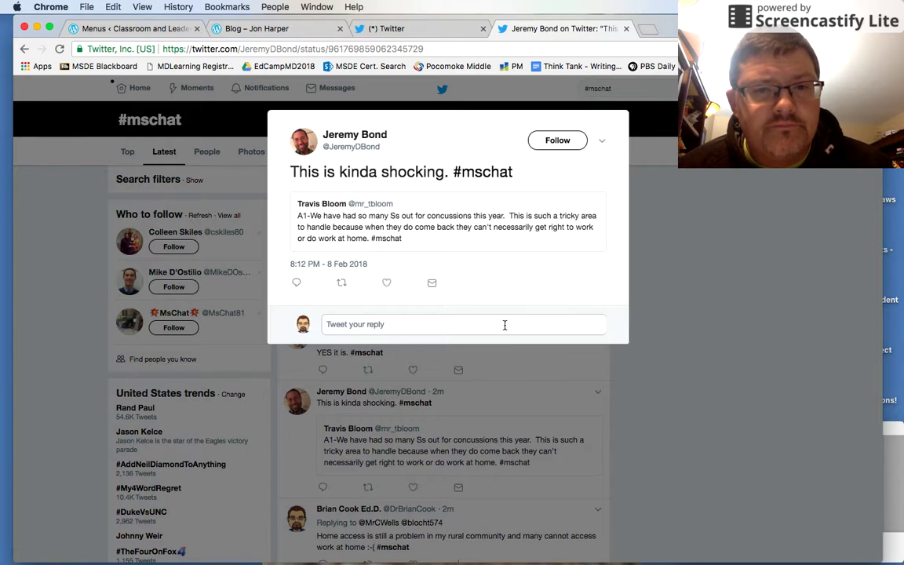
left_click(494, 210)
scroll(485, 268, "down", 1)
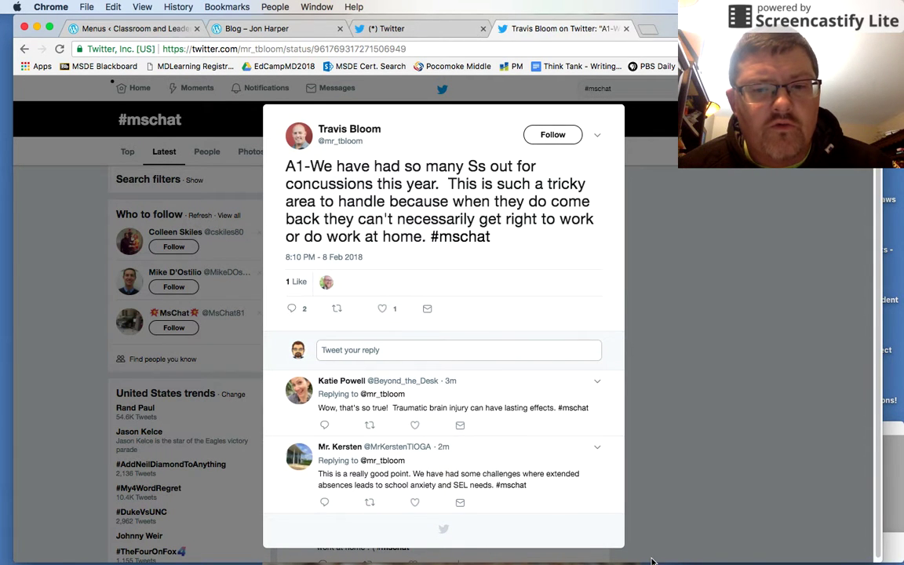
left_click(698, 296)
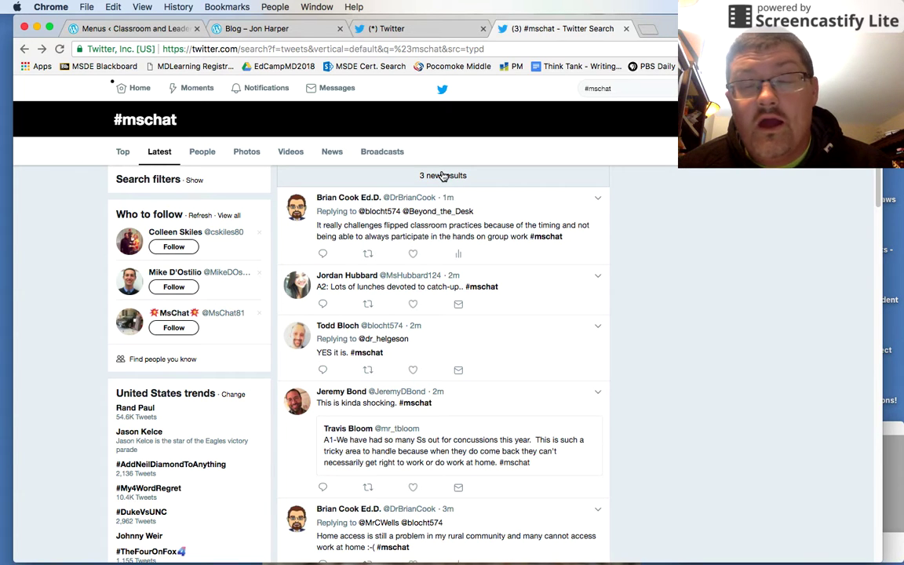
left_click(444, 177)
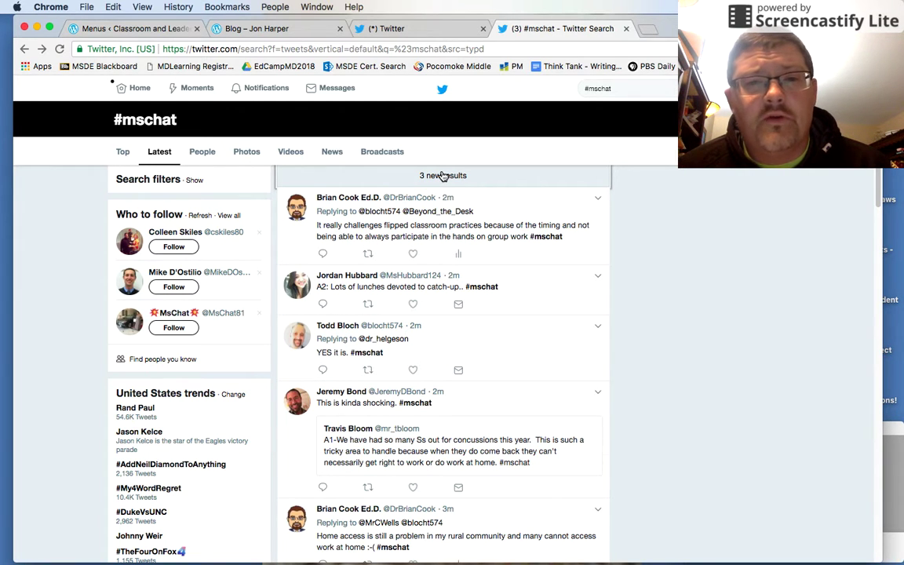
left_click(443, 176)
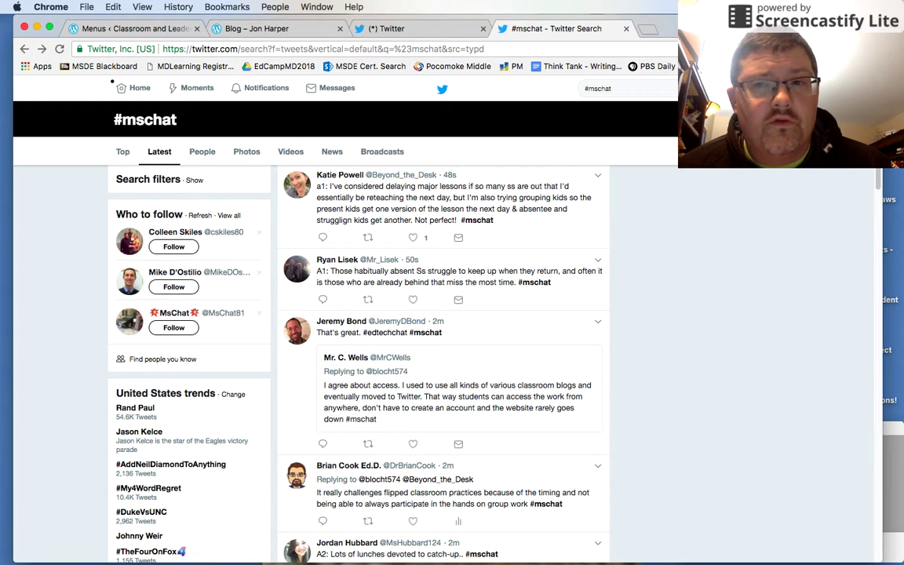